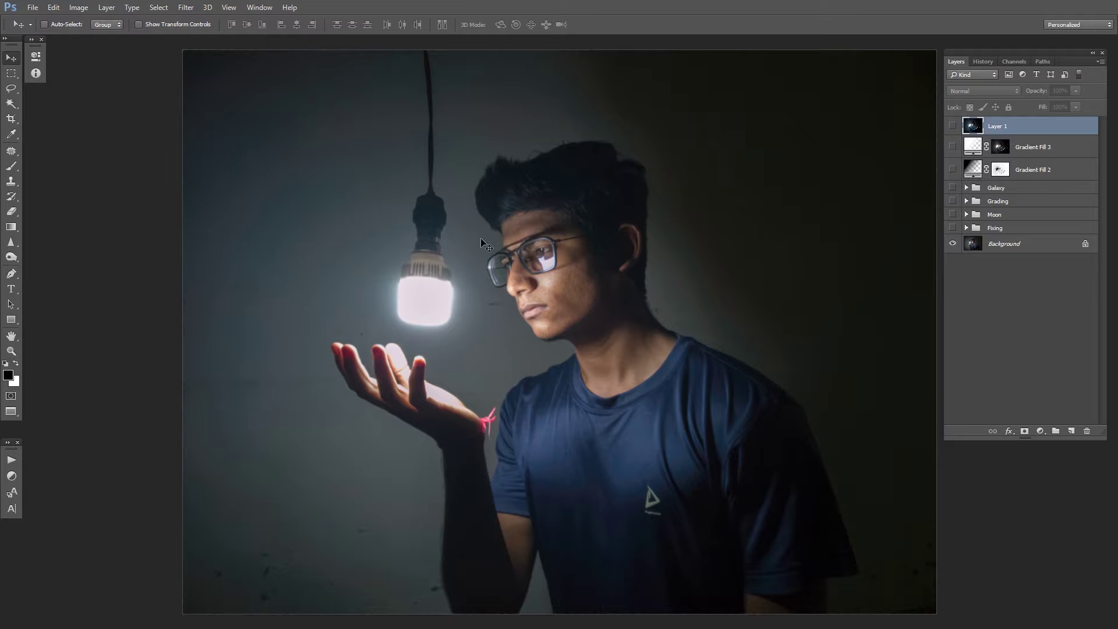
- After previewing the galaxy overlay, duplicate Background and patch the bulb and cord with wall from the left
left_click(953, 125)
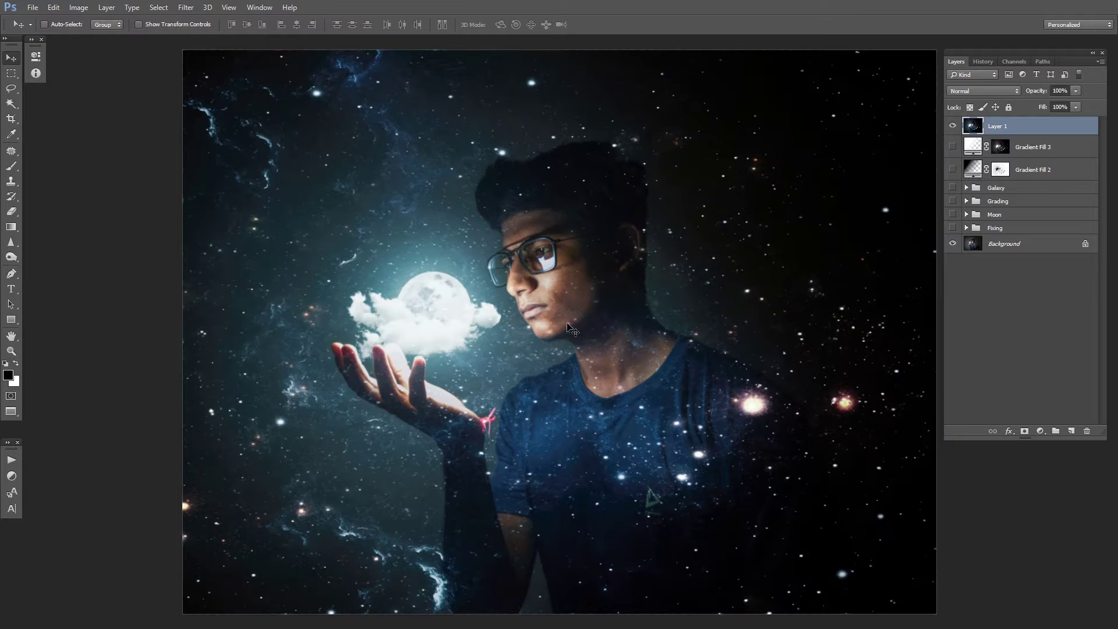
left_click(952, 126)
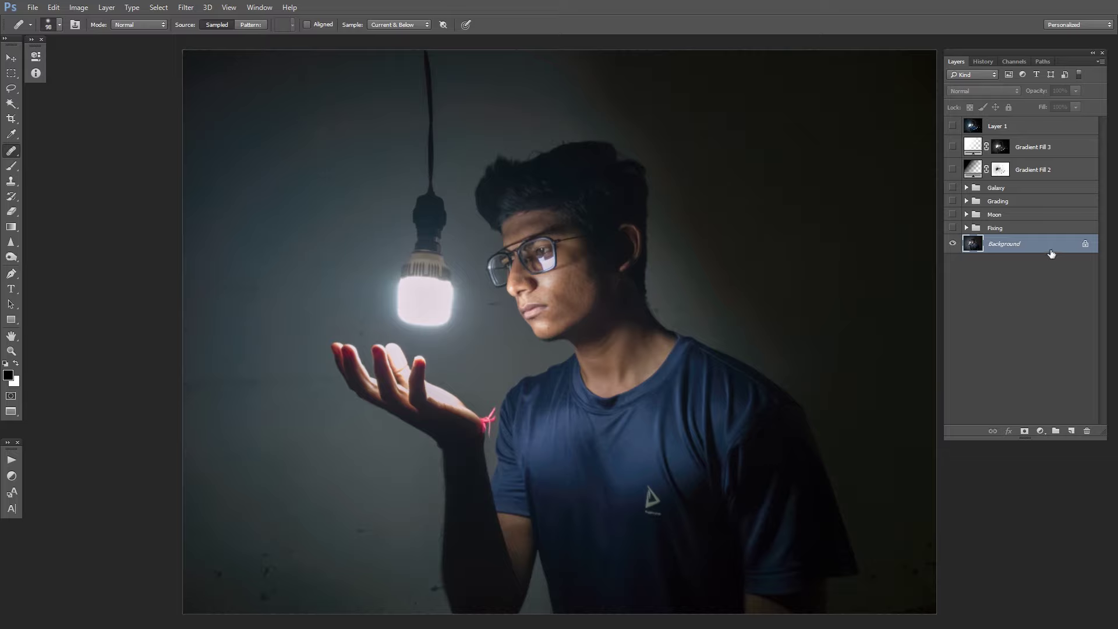
right_click(5, 152)
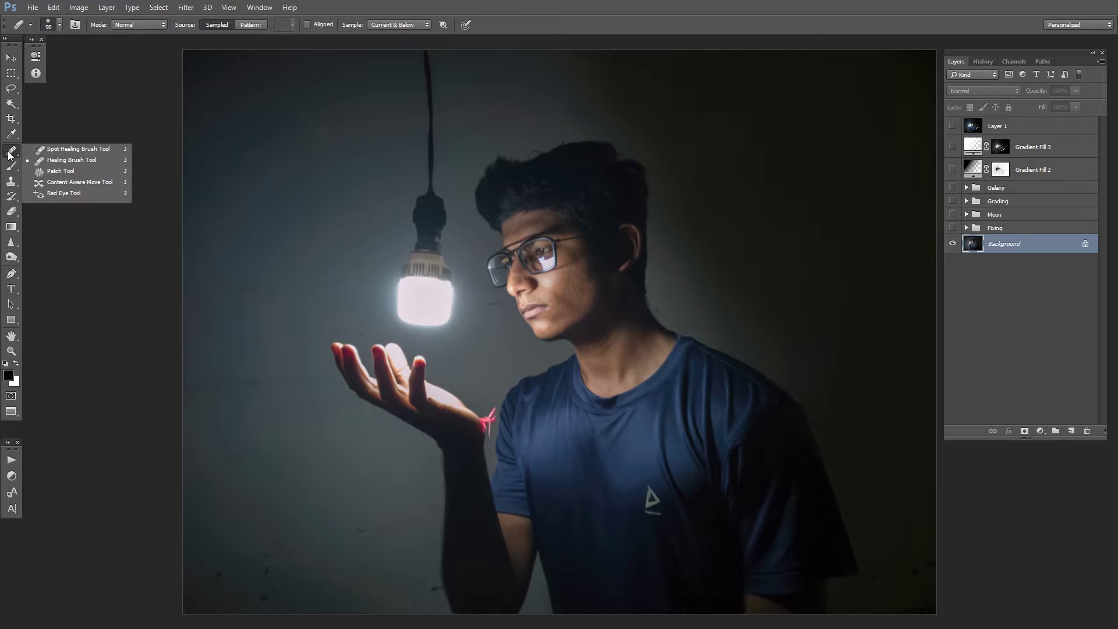
left_click(61, 171)
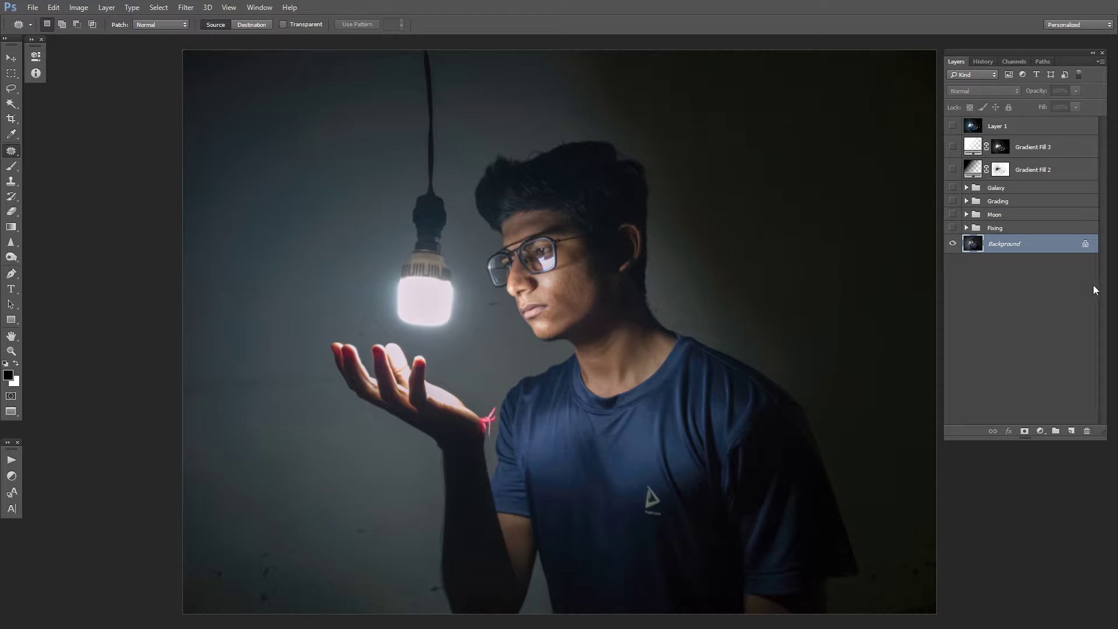
key("ctrl+j")
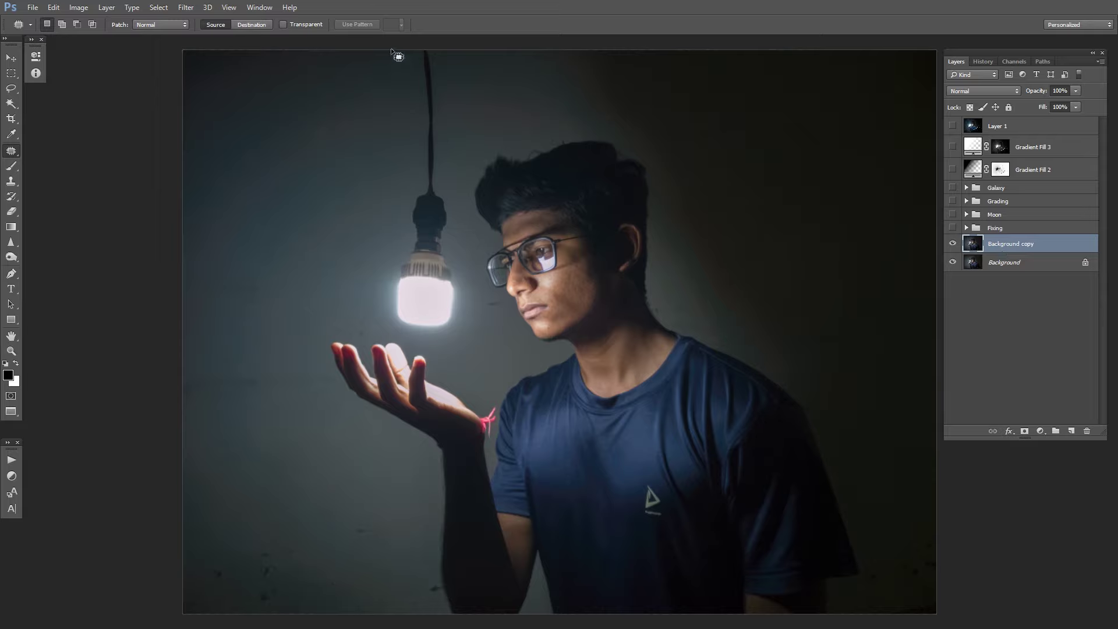
mouse_move(391, 50)
left_mouse_down()
mouse_move(357, 170)
mouse_move(358, 309)
mouse_move(370, 328)
mouse_move(451, 334)
mouse_move(483, 300)
mouse_move(477, 199)
mouse_move(442, 63)
mouse_move(402, 52)
left_mouse_up()
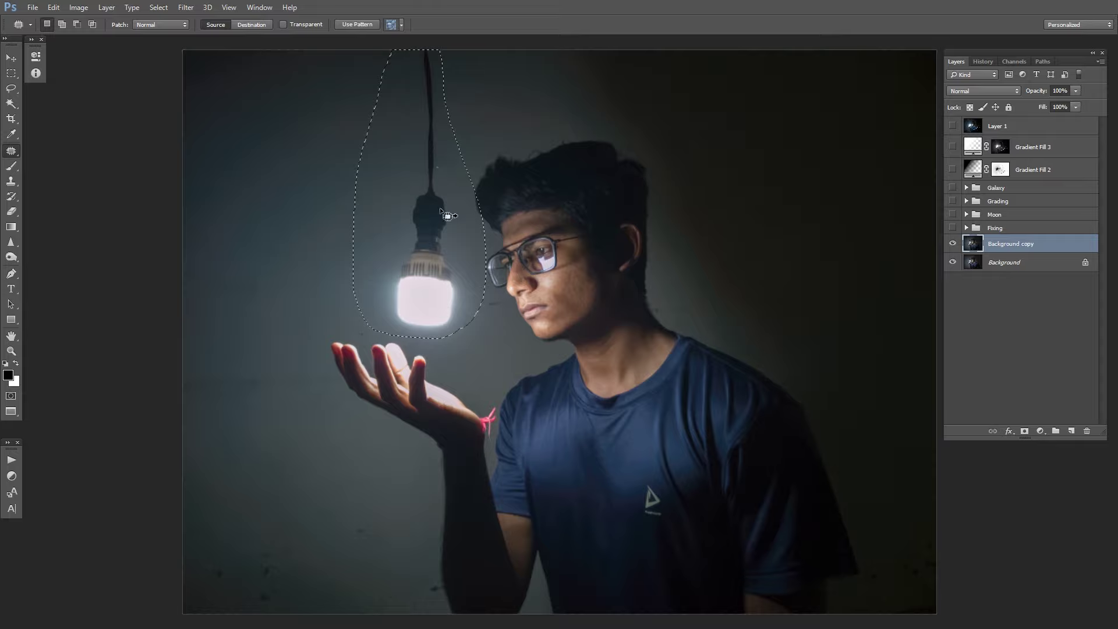
left_click_drag(447, 216, 284, 227)
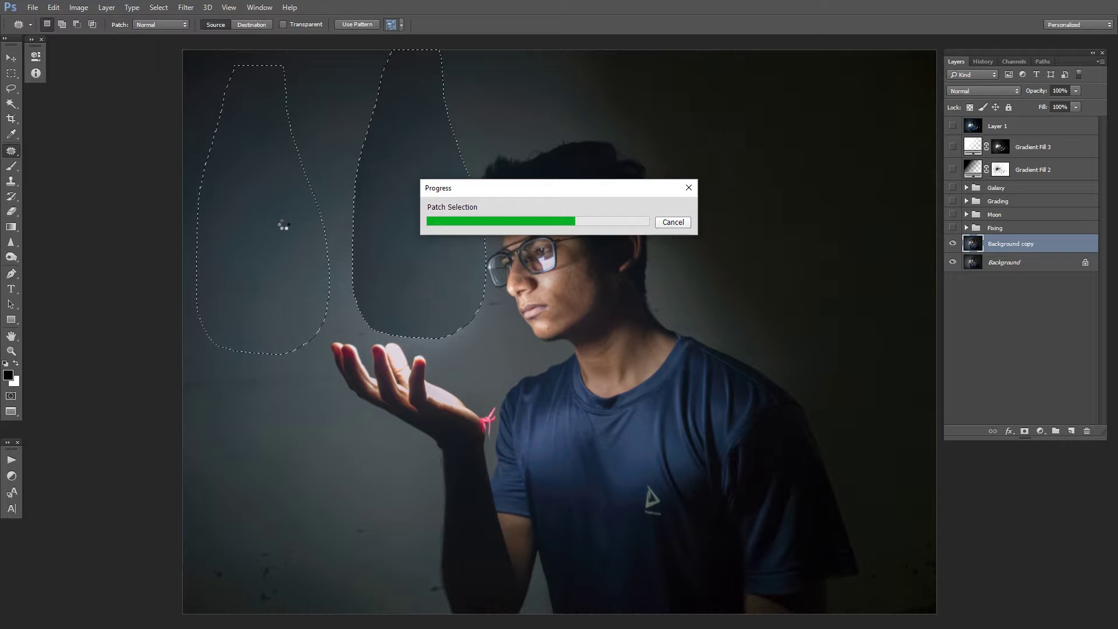
- Undo and redo the bulb patch, deselect, then delete the Background copy layer
key("ctrl+d")
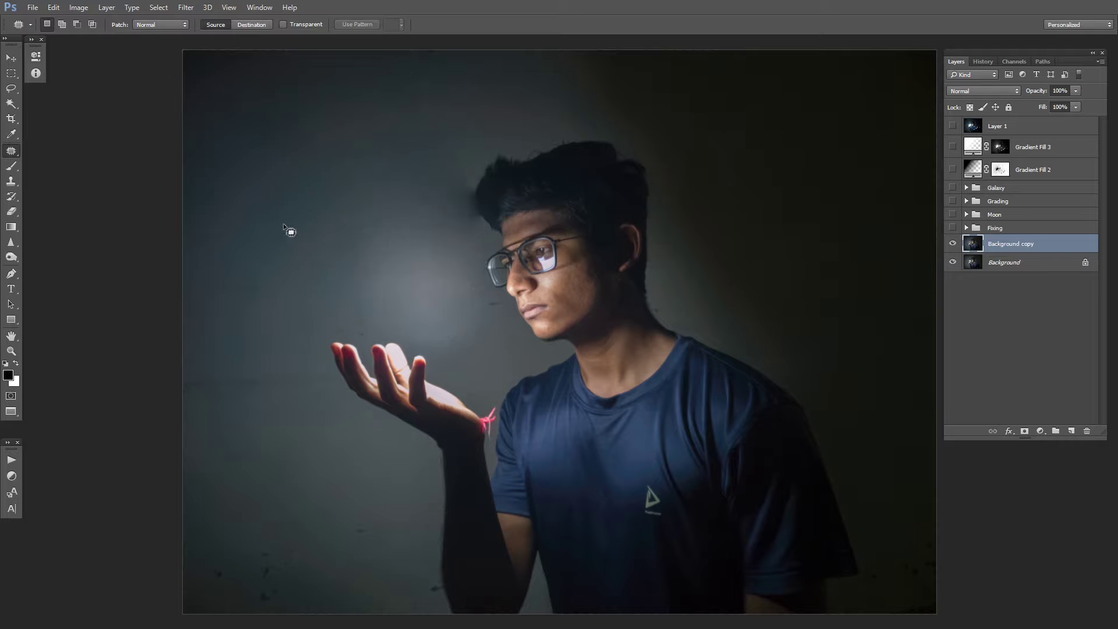
key("ctrl+alt+z")
key("ctrl+alt+z")
key("ctrl+alt+z")
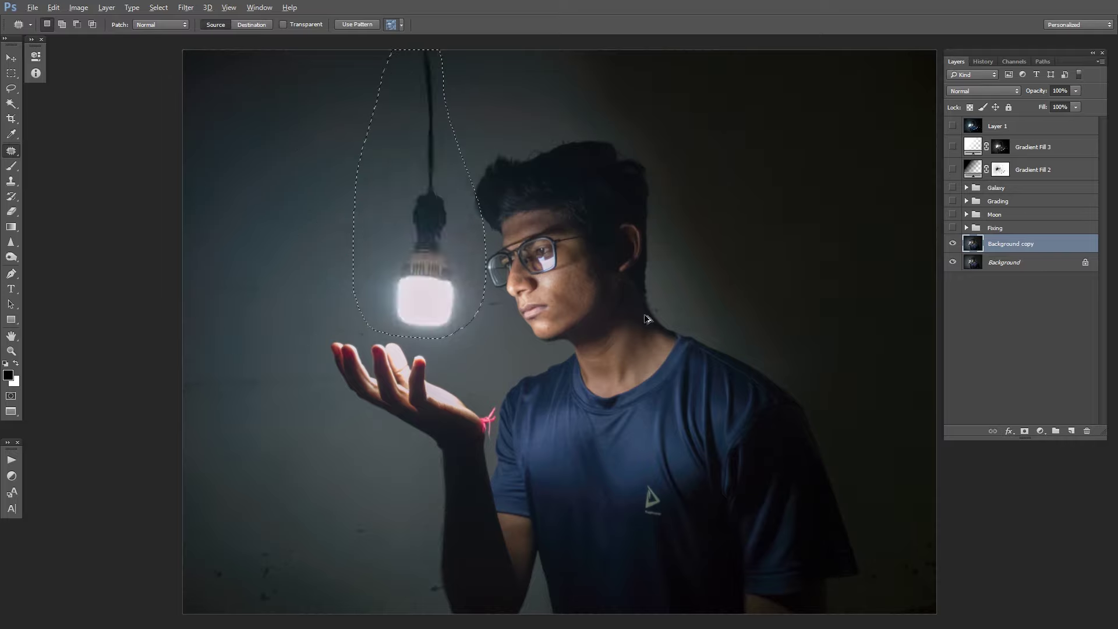
mouse_move(392, 50)
left_mouse_down()
mouse_move(359, 153)
mouse_move(373, 293)
left_mouse_up()
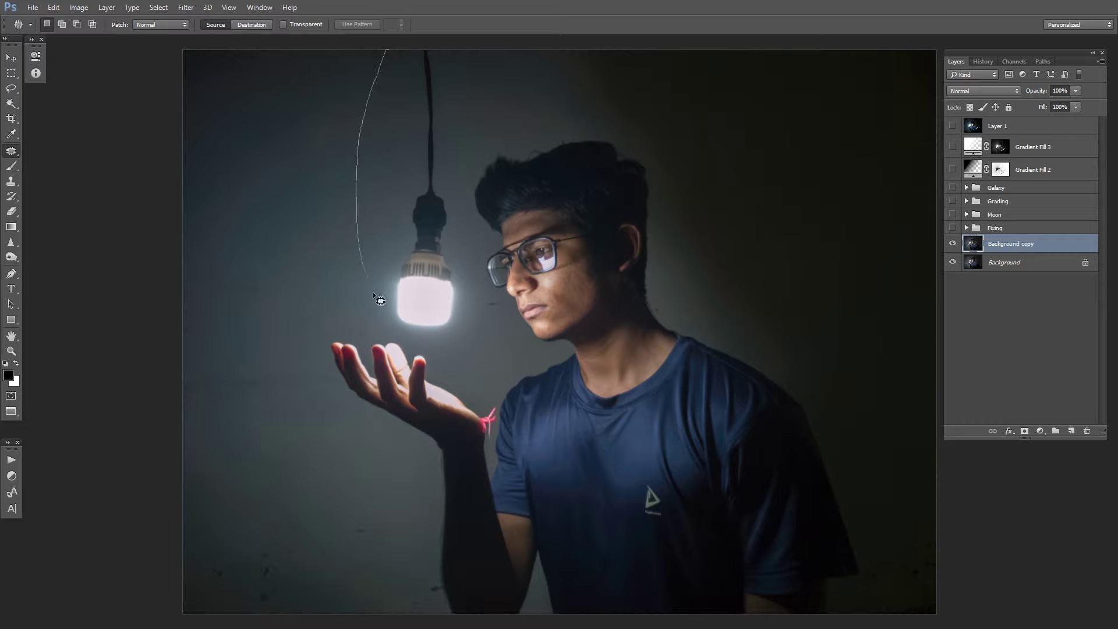
left_click_drag(473, 181, 435, 50)
left_click_drag(473, 208, 305, 222)
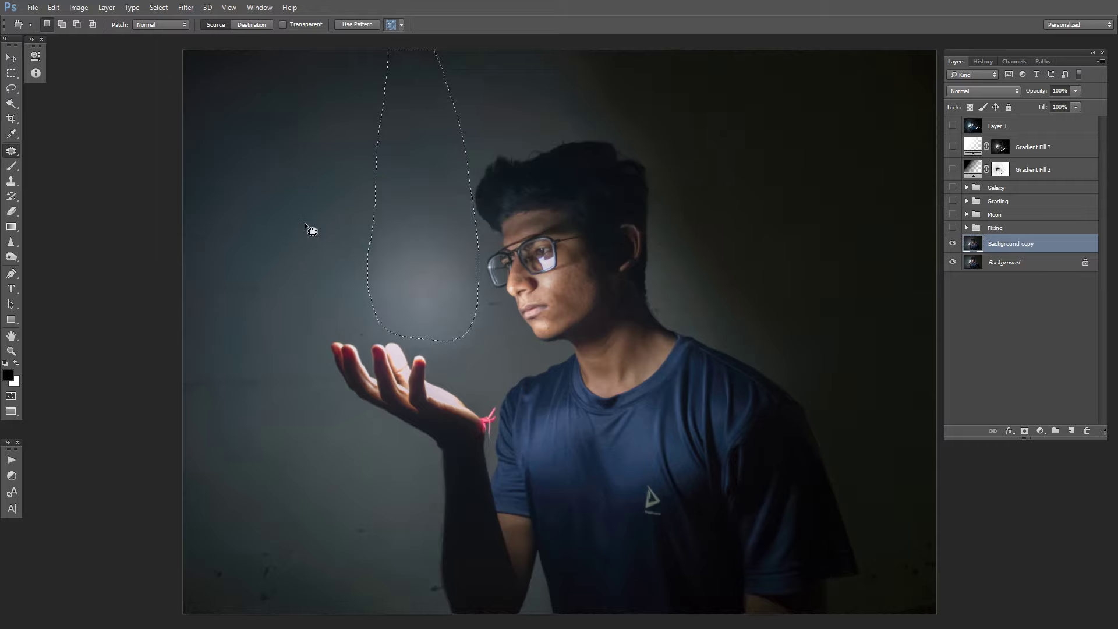
key("ctrl+d")
left_click_drag(1006, 247, 1087, 431)
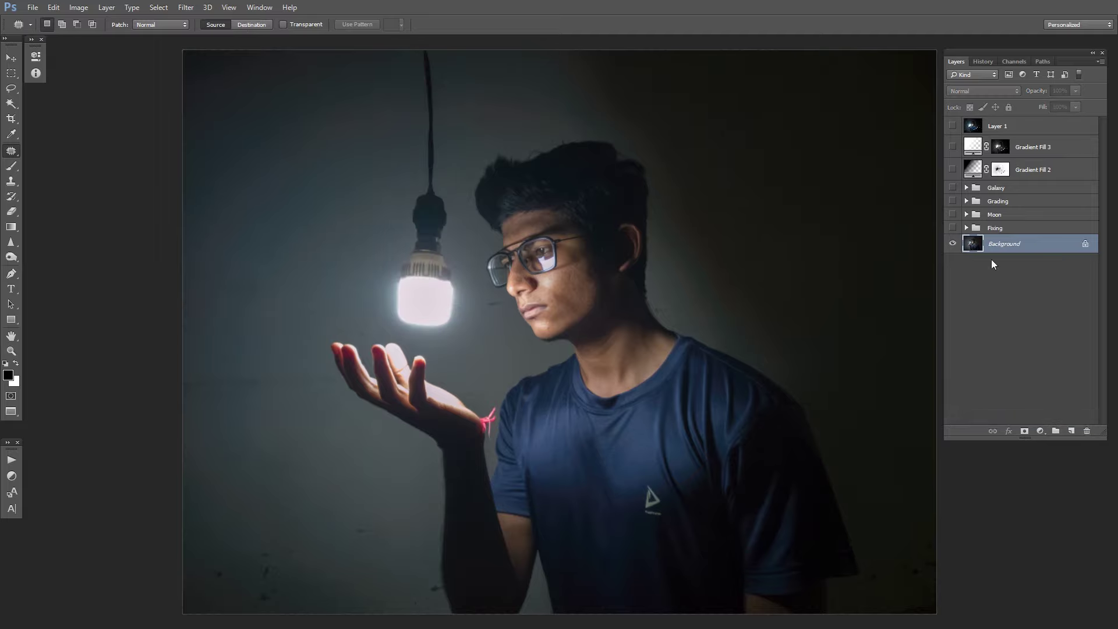
- Expand the Fixing group and toggle the Patching layer to compare, leaving it visible
left_click(967, 228)
left_click(1016, 264)
left_click(953, 262)
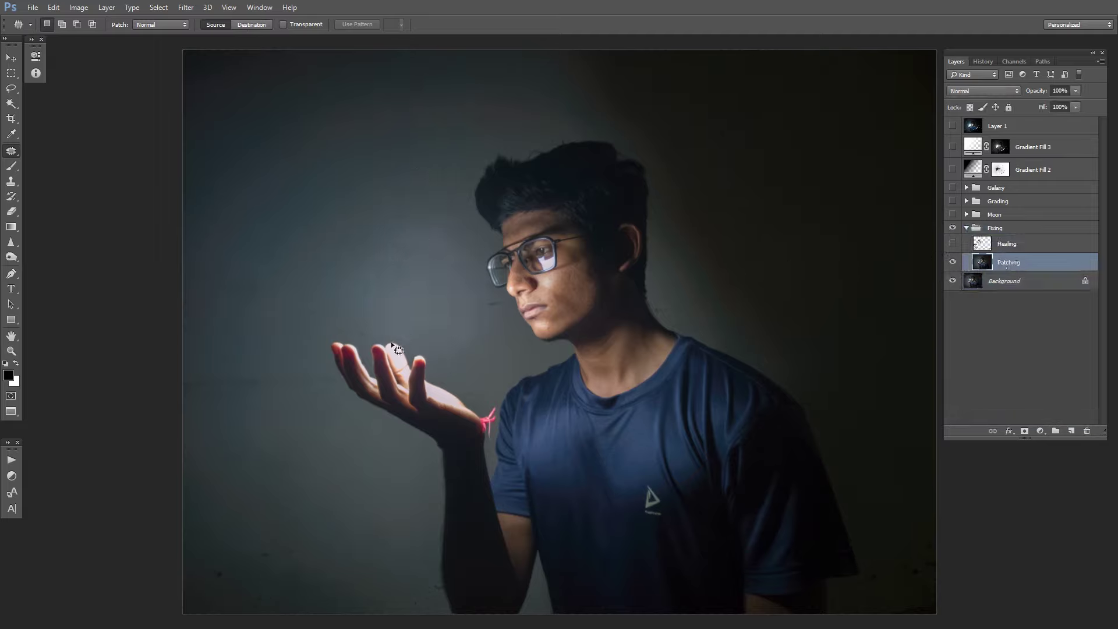
left_click(953, 262)
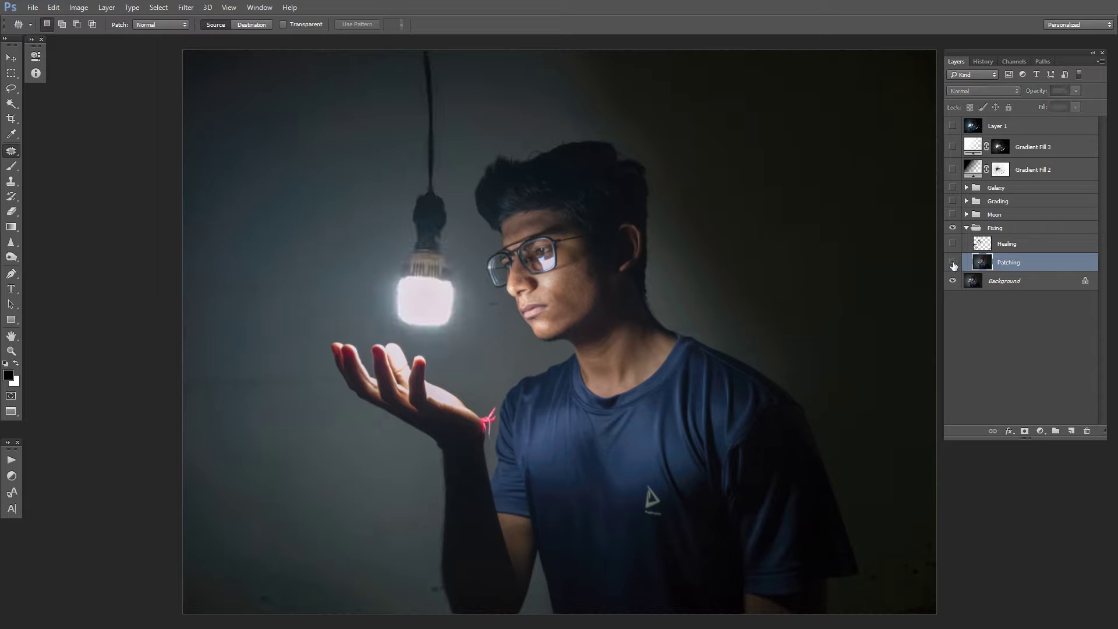
left_click(952, 263)
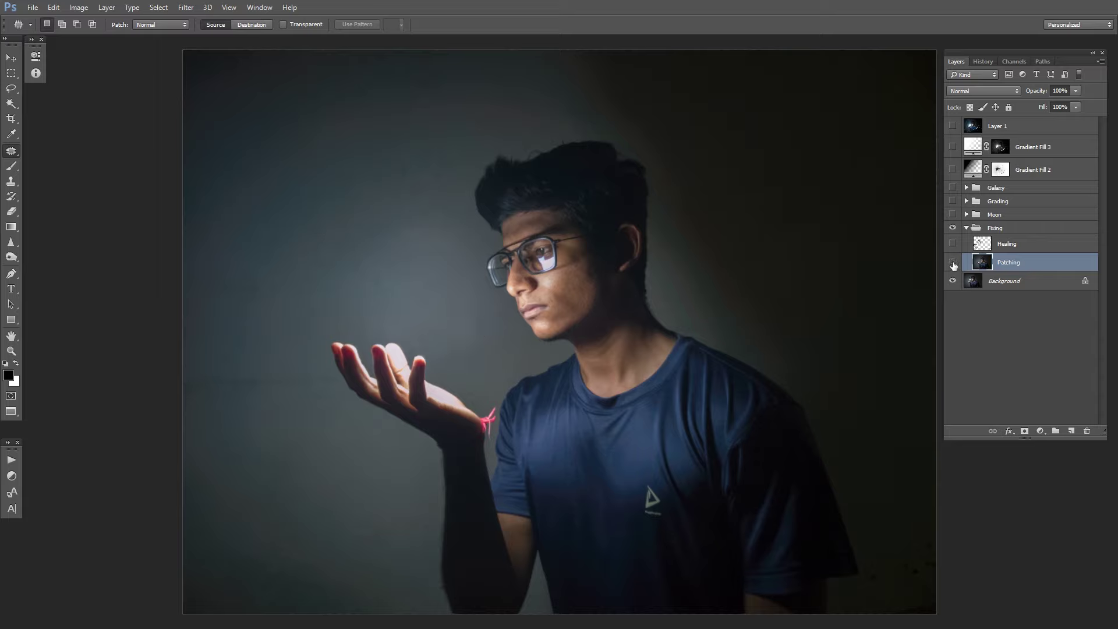
left_click(953, 262)
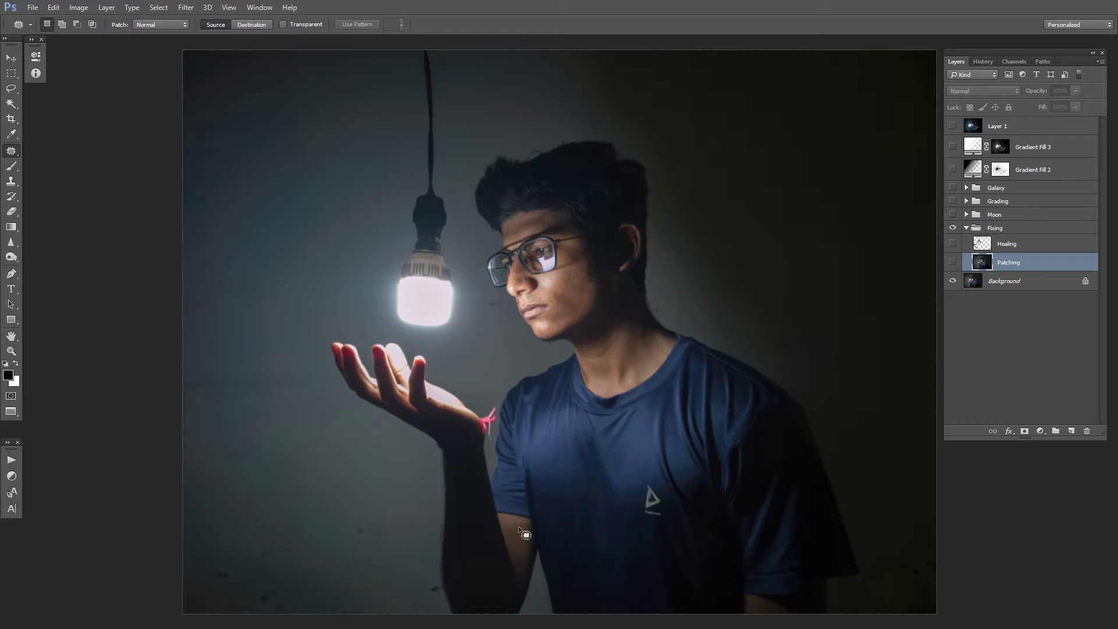
left_click(953, 263)
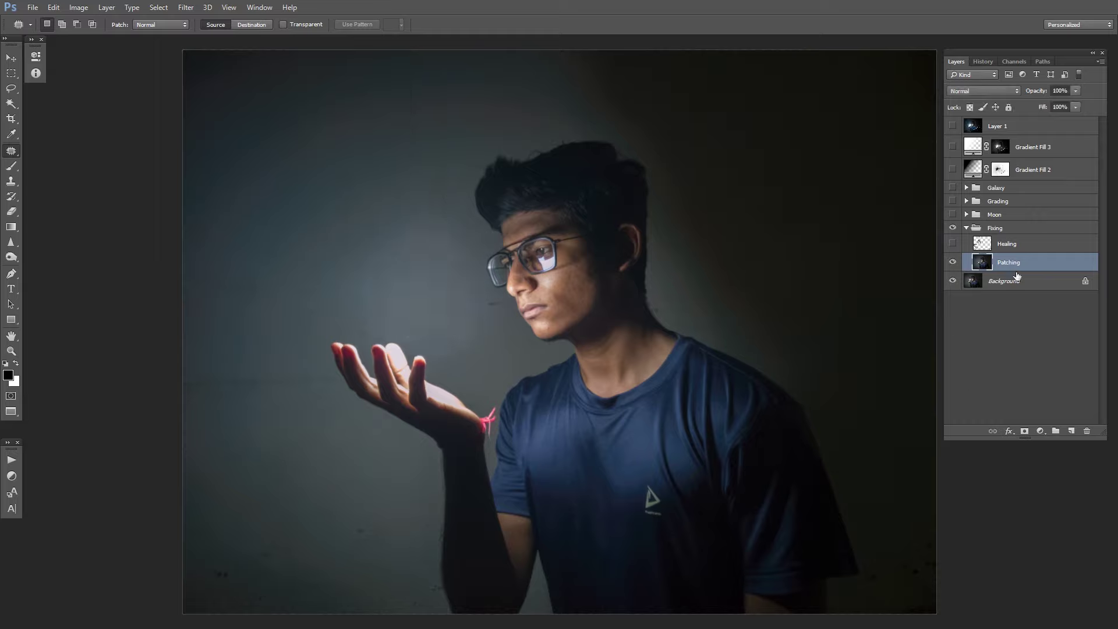
- Select the Healing layer and toggle its retouching on and off
left_click(1025, 245)
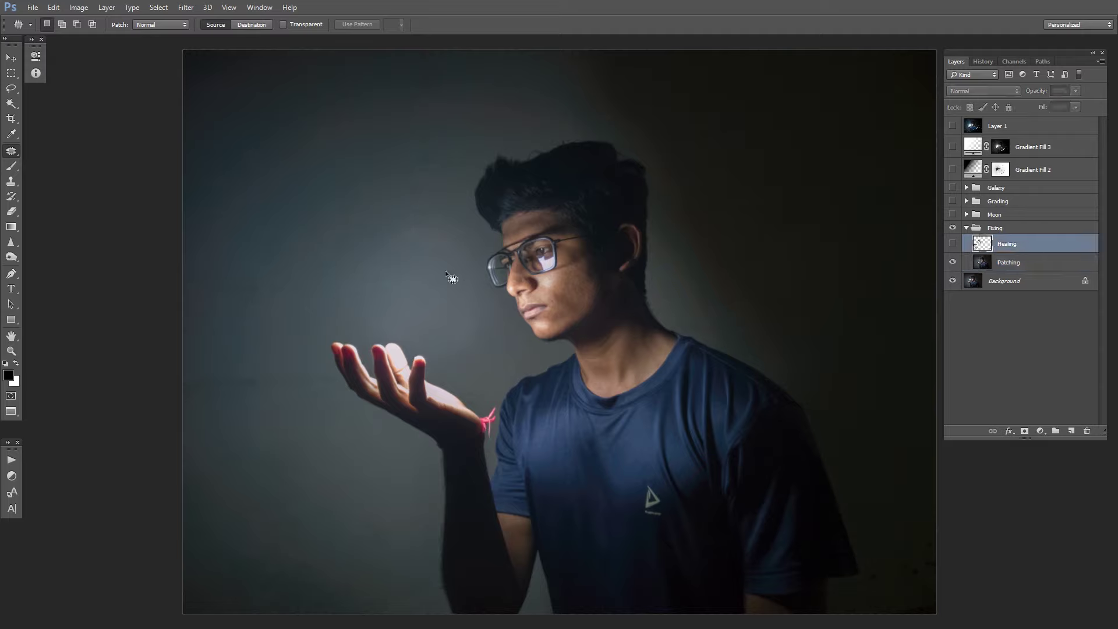
left_click(956, 248)
left_click(955, 244)
- Heal backdrop spots above the hand on the Healing layer with the Healing Brush, sampling Current & Below
left_click(955, 244)
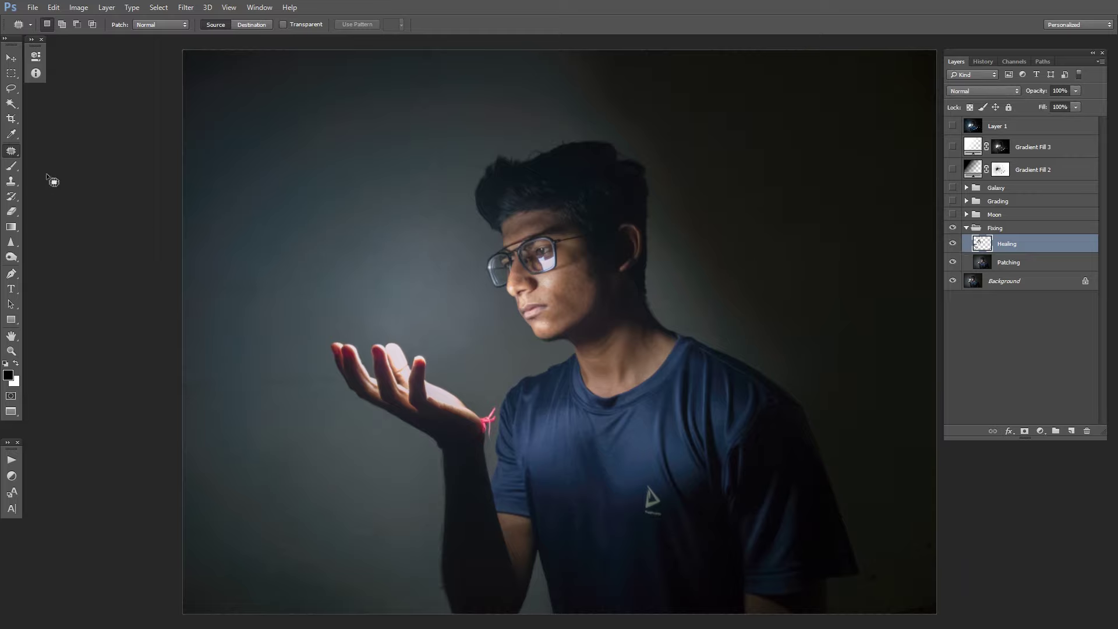
right_click(11, 151)
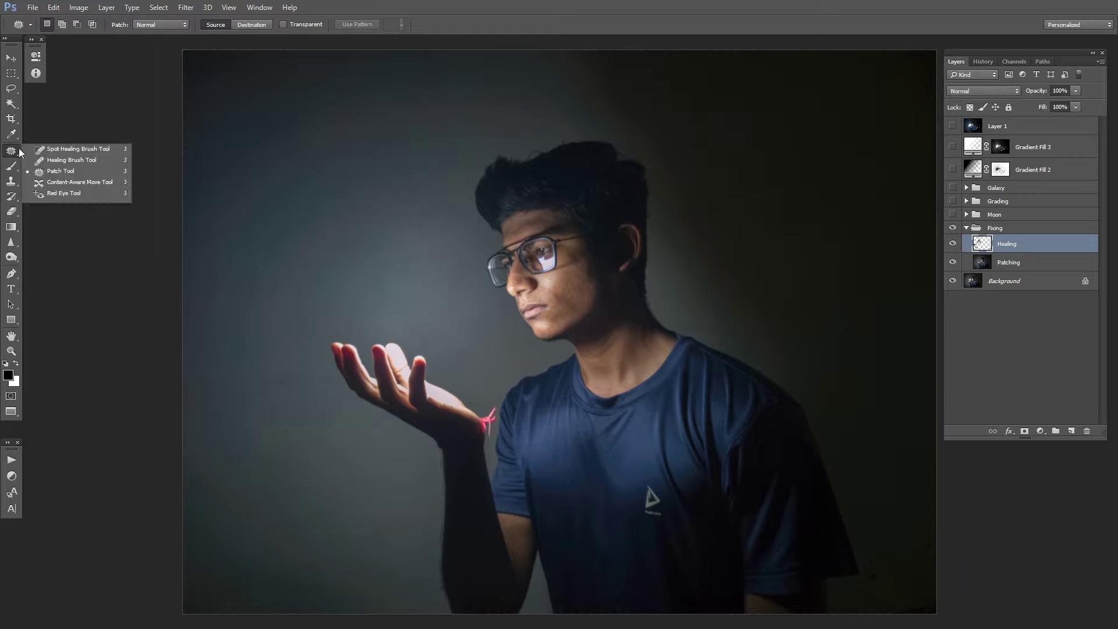
left_click(69, 159)
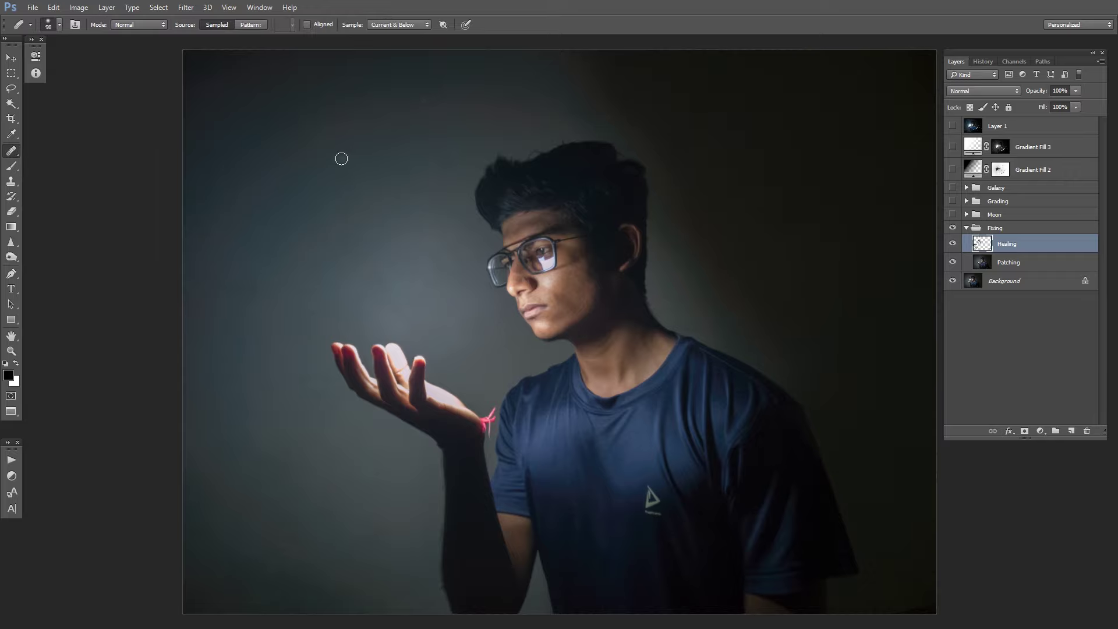
left_click(399, 24)
left_click(398, 42)
mouse_move(397, 277)
left_mouse_down()
mouse_move(374, 284)
mouse_move(399, 317)
left_mouse_up()
left_click(466, 319)
left_click(586, 269)
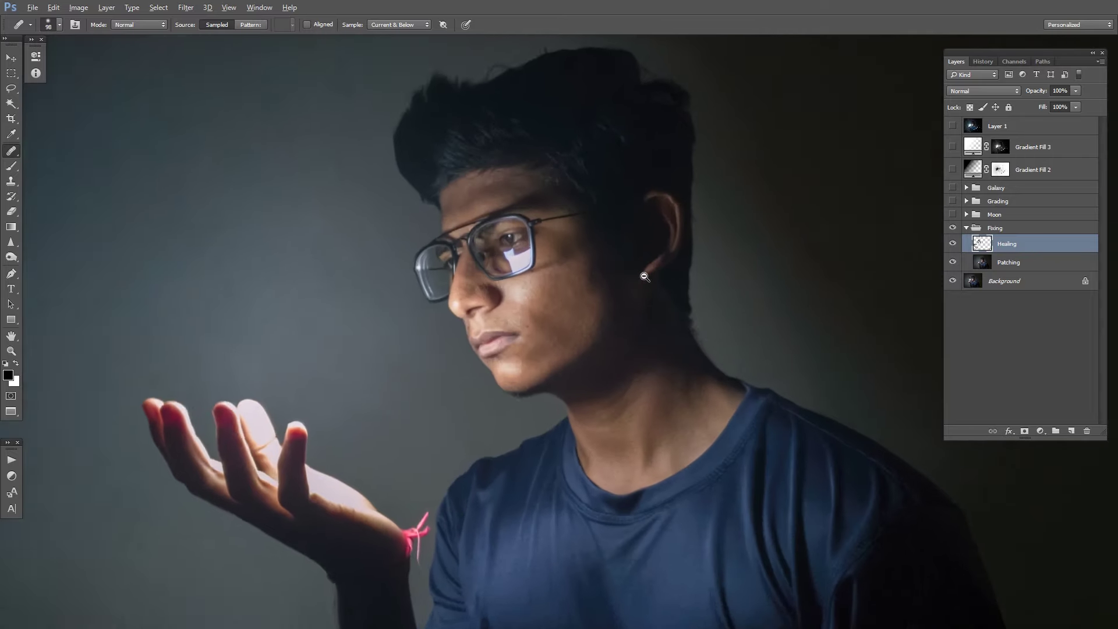
- Toggle the Healing layer to compare before and after, leaving it on
left_click(954, 245)
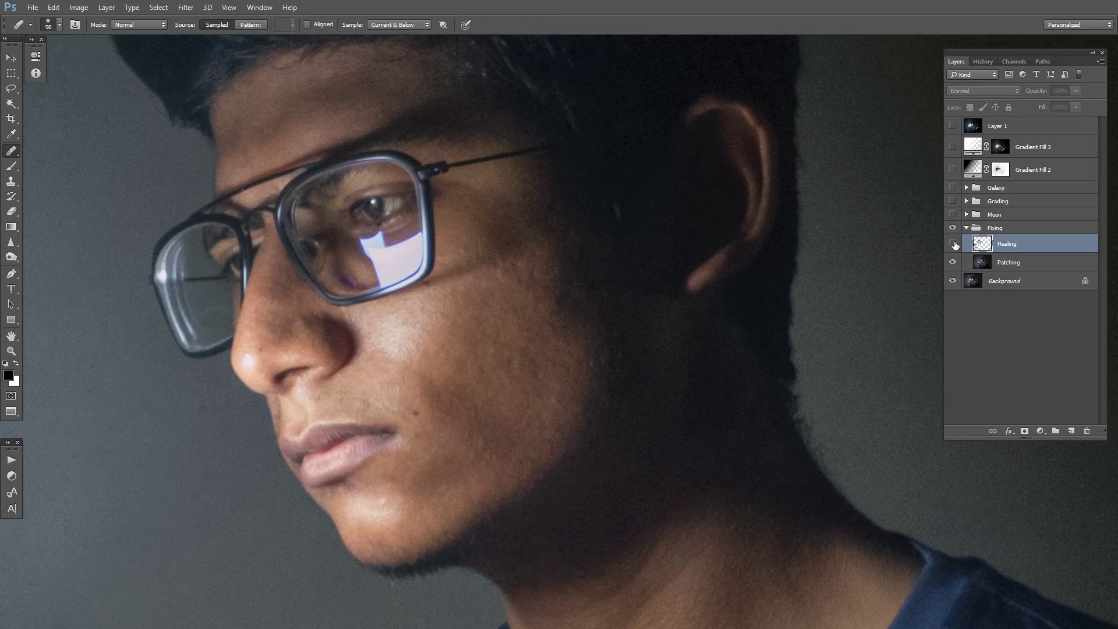
left_click(954, 244)
left_click(954, 244)
left_click(954, 243)
left_click(954, 244)
left_click(954, 243)
- Toggle the Fixing group to compare, leave it visible, and select the Moon group with the Move tool
scroll(644, 212, "down", 5)
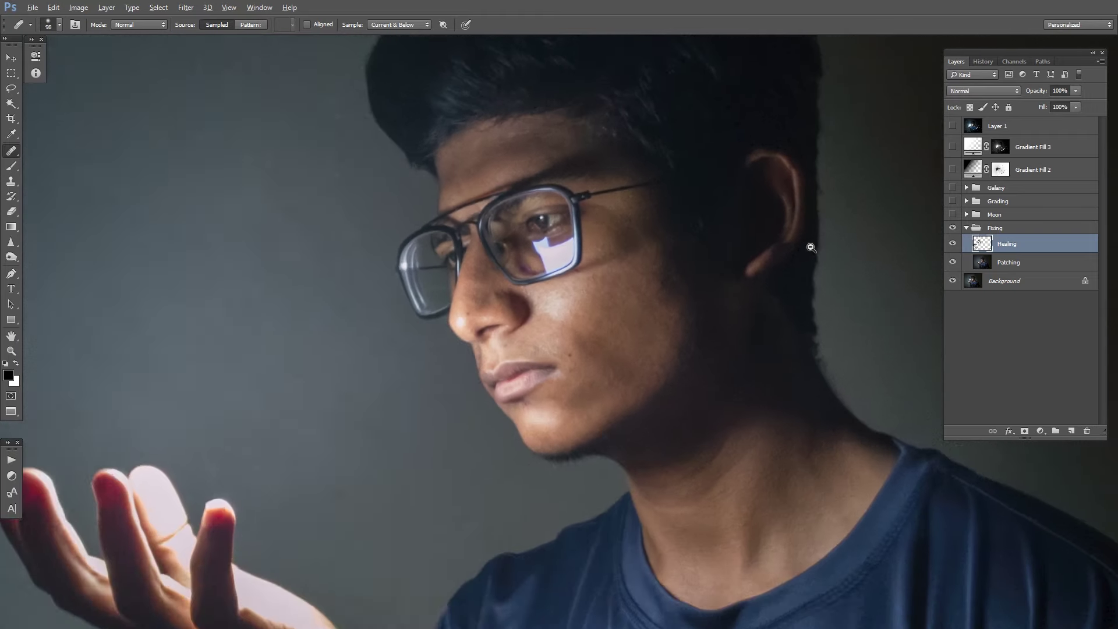
scroll(658, 238, "down", 2)
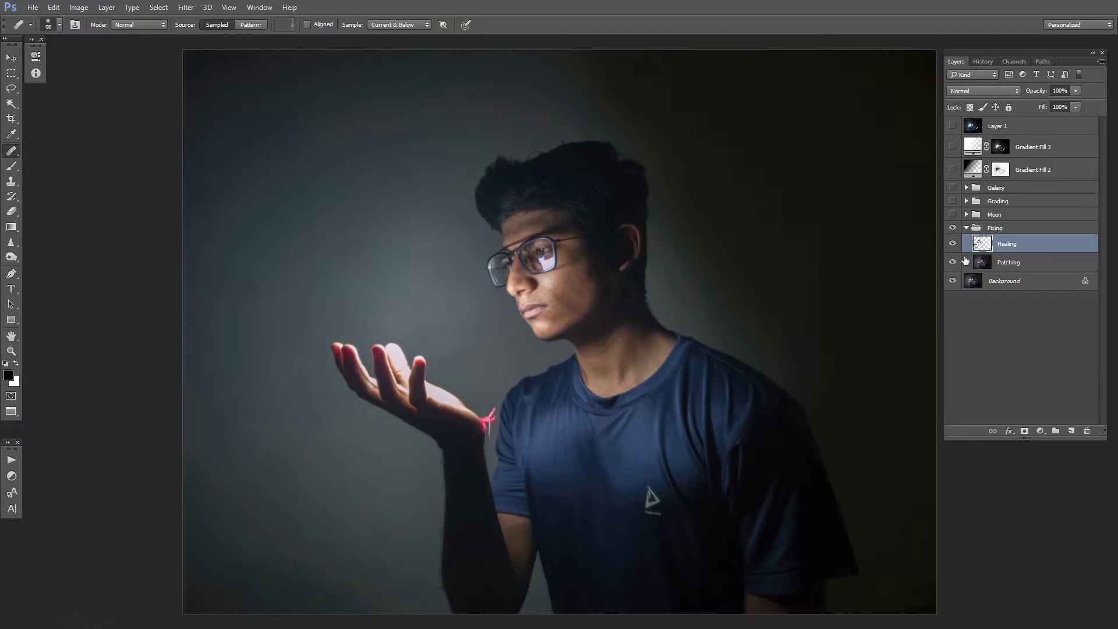
left_click(967, 228)
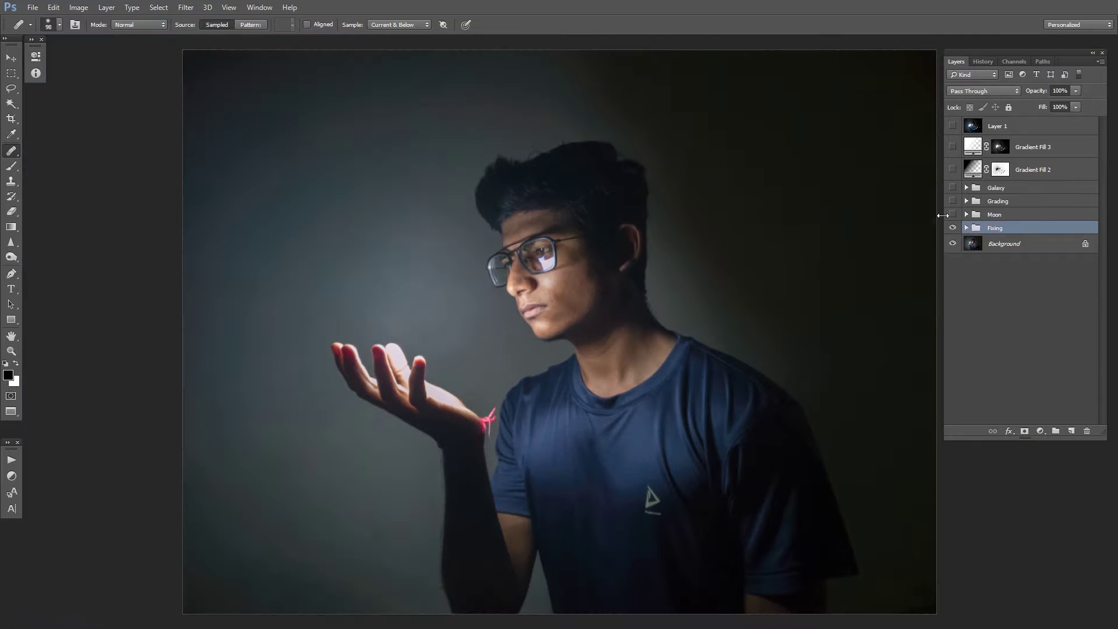
left_click(953, 229)
left_click(952, 229)
left_click(953, 229)
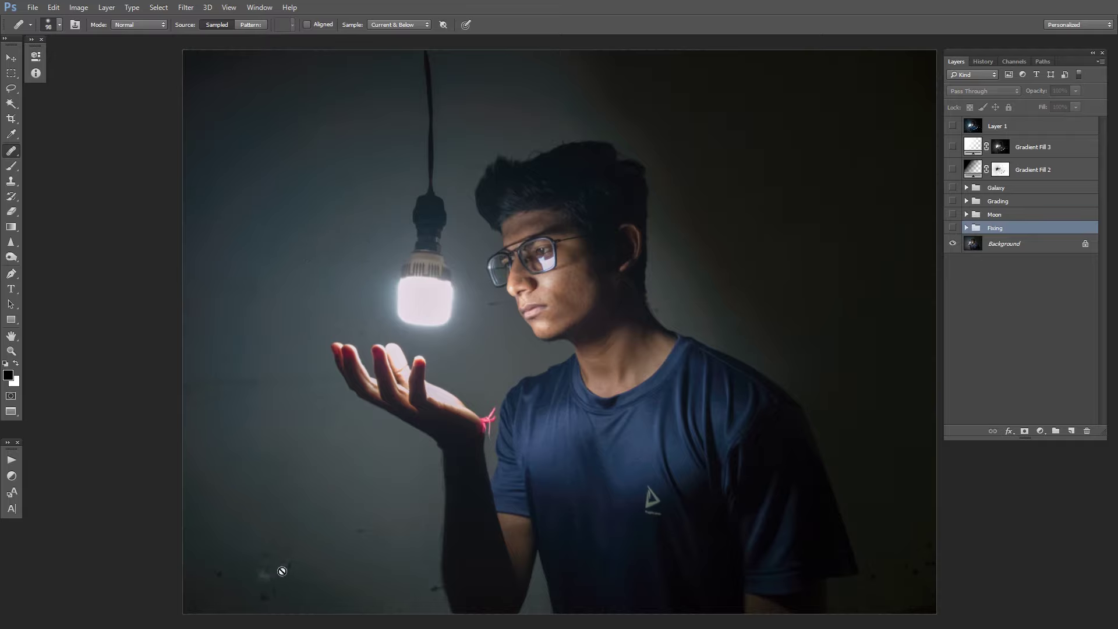
left_click(952, 228)
key("v")
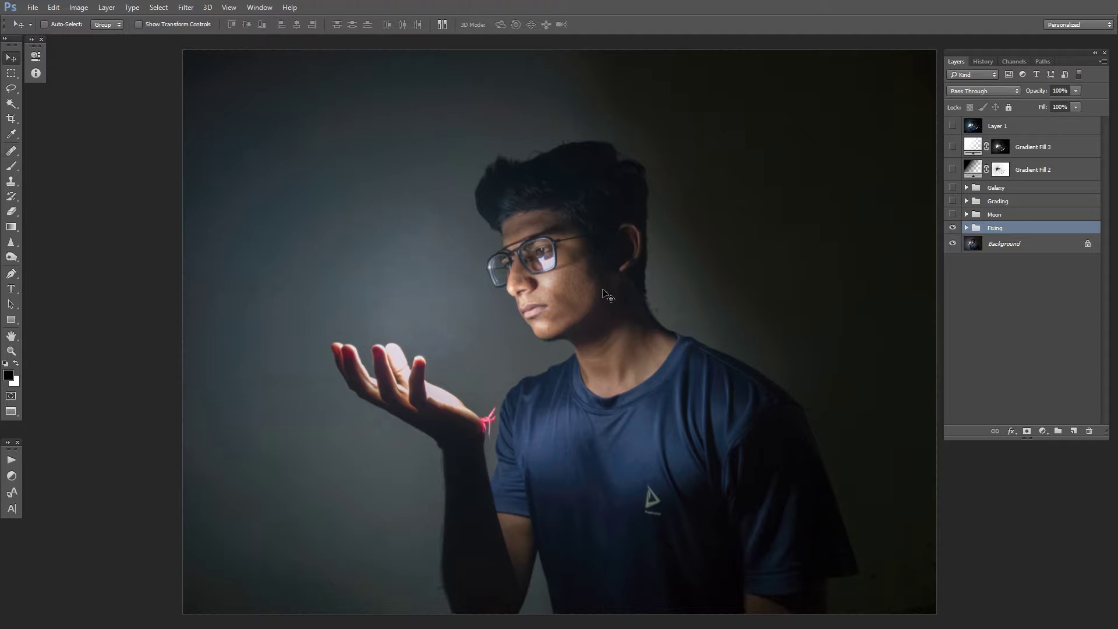
left_click(1005, 213)
- Expand the Moon group and make the moon wallpaper layer visible
left_click(966, 214)
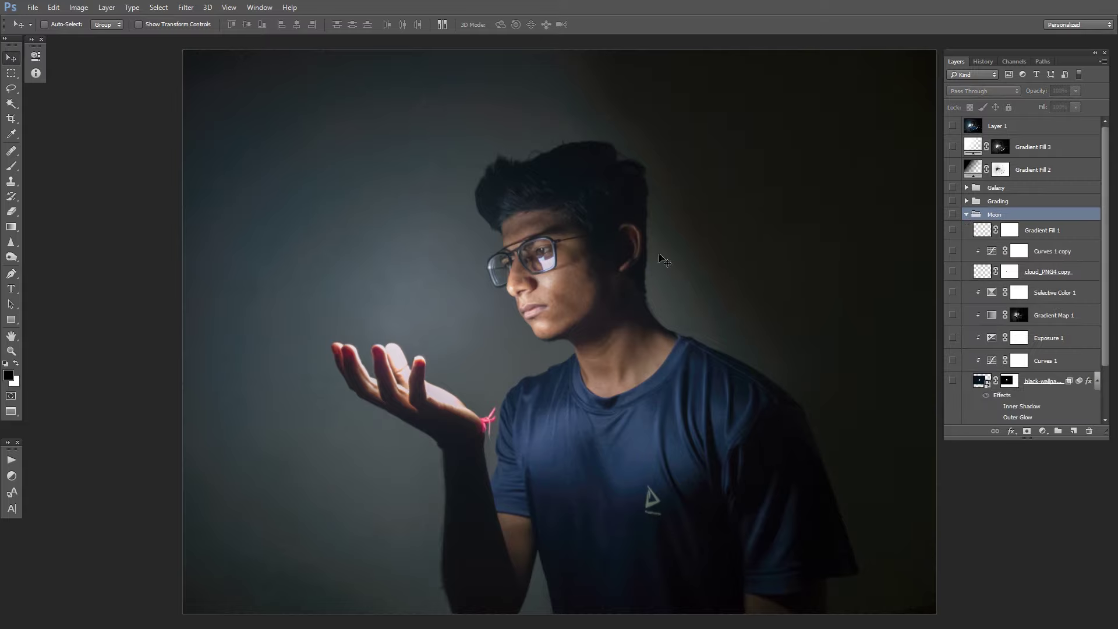
scroll(1106, 311, "down", 1)
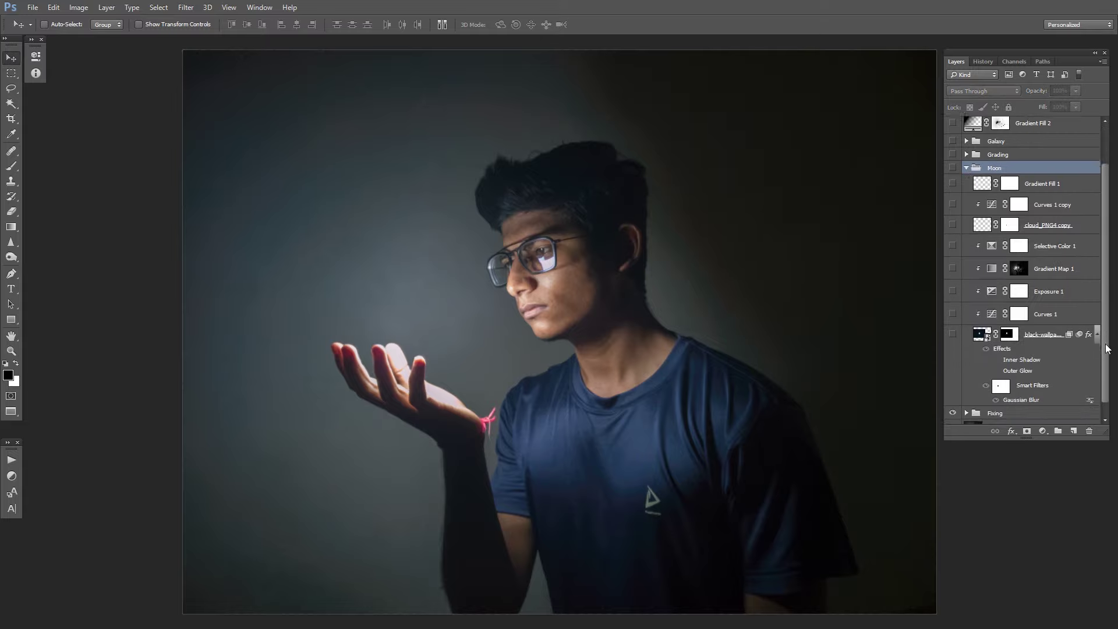
left_click(974, 332)
left_click(953, 330)
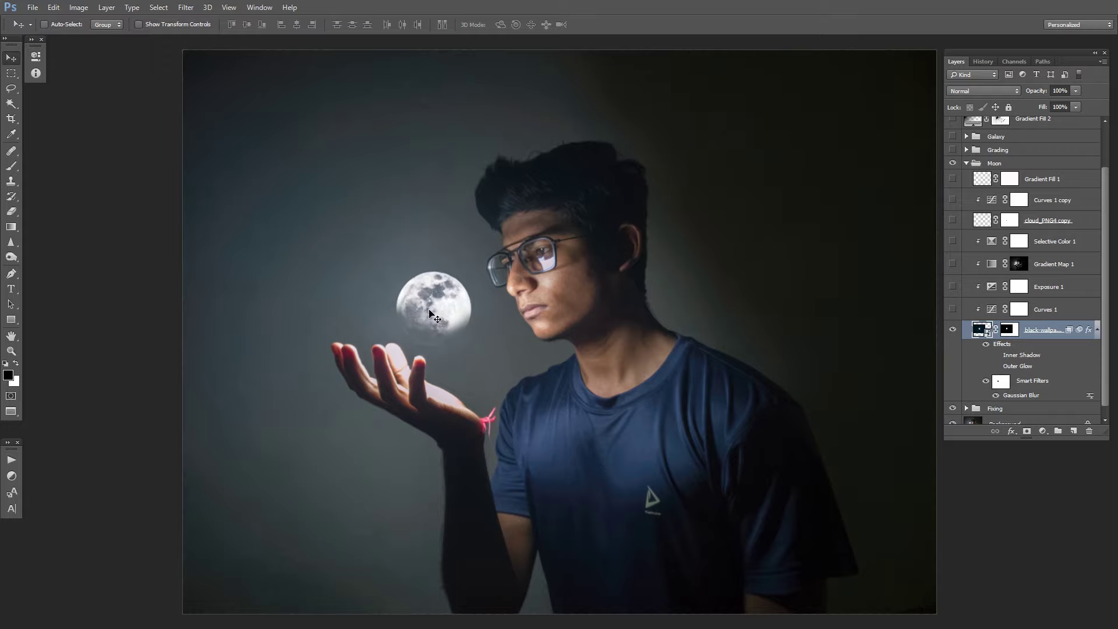
- Turn on the Curves 1, Exposure 1, Gradient Map 1 and Selective Color 1 moon adjustments
left_click(1059, 315)
left_click(952, 309)
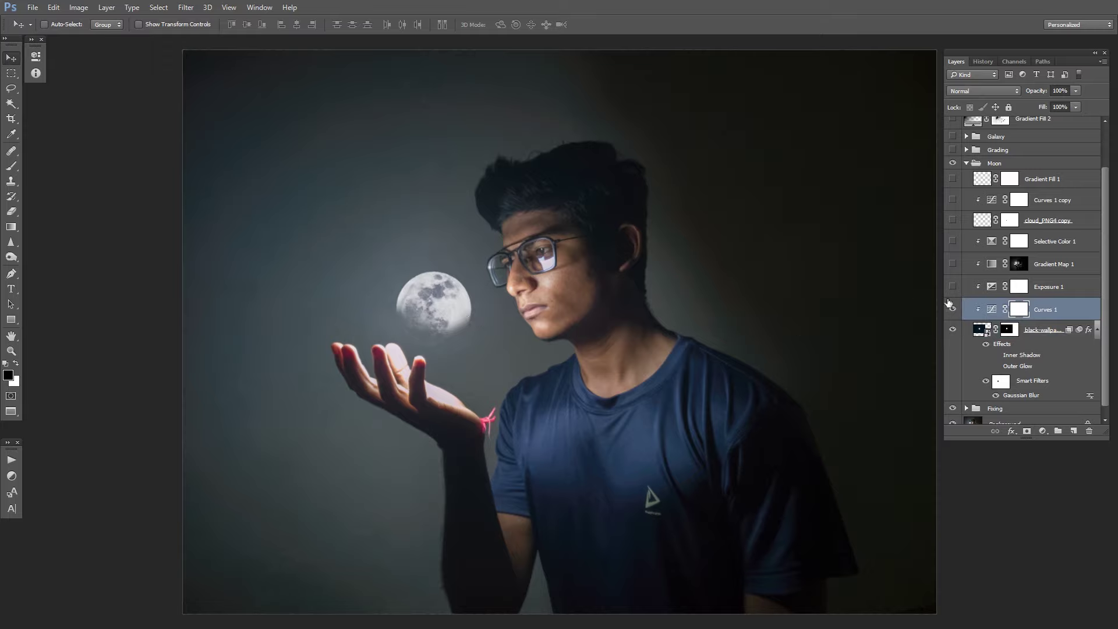
left_click(1055, 295)
left_click(953, 287)
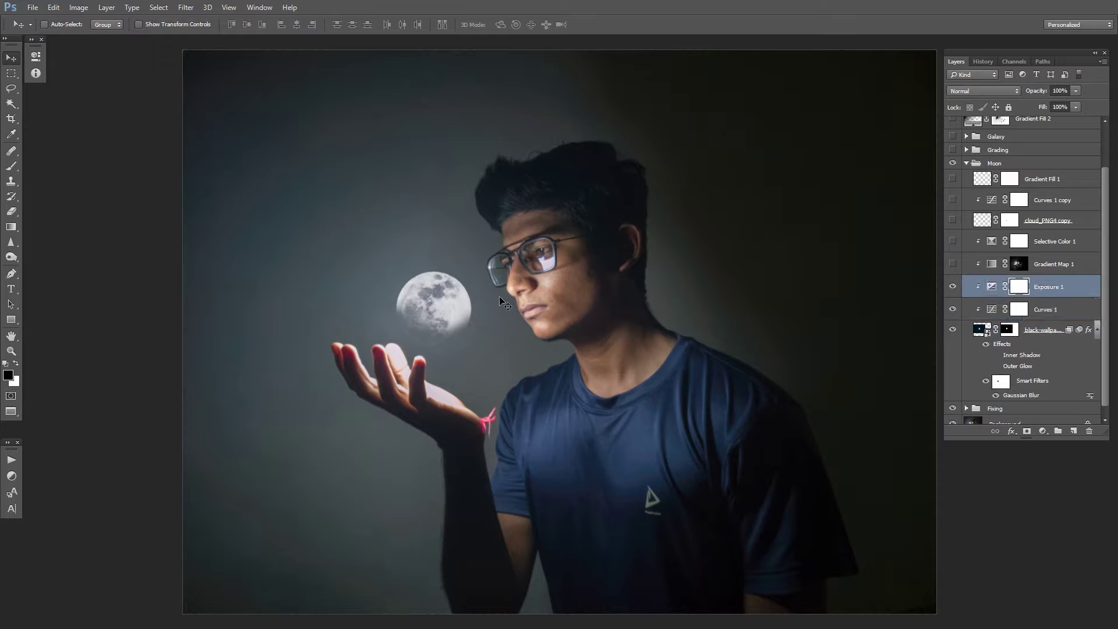
left_click(1066, 268)
left_click(953, 264)
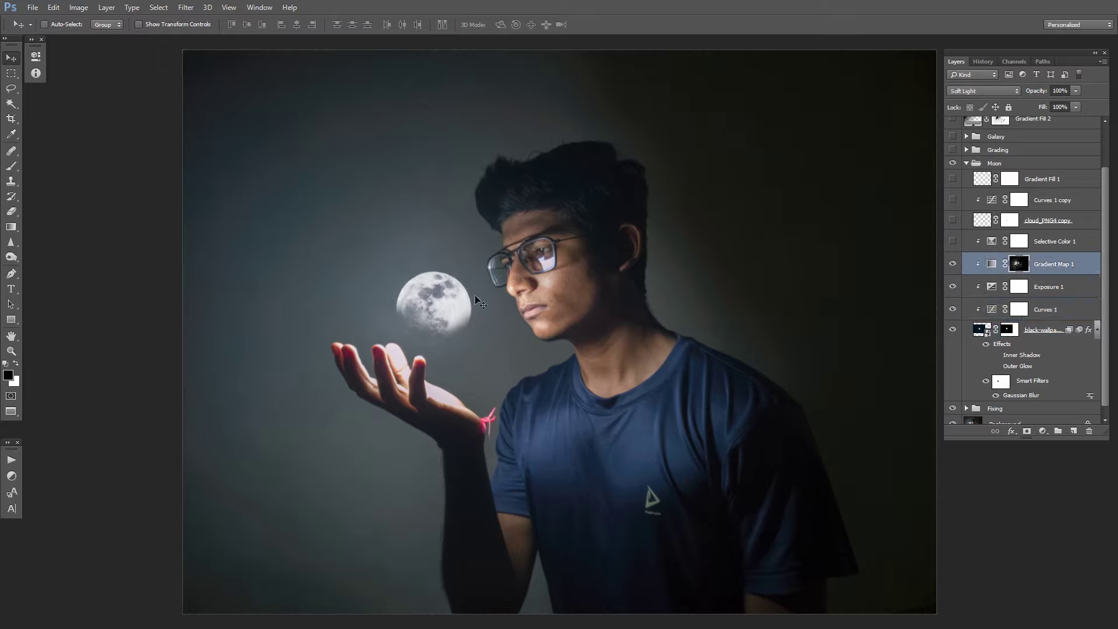
left_click(1066, 248)
left_click(953, 241)
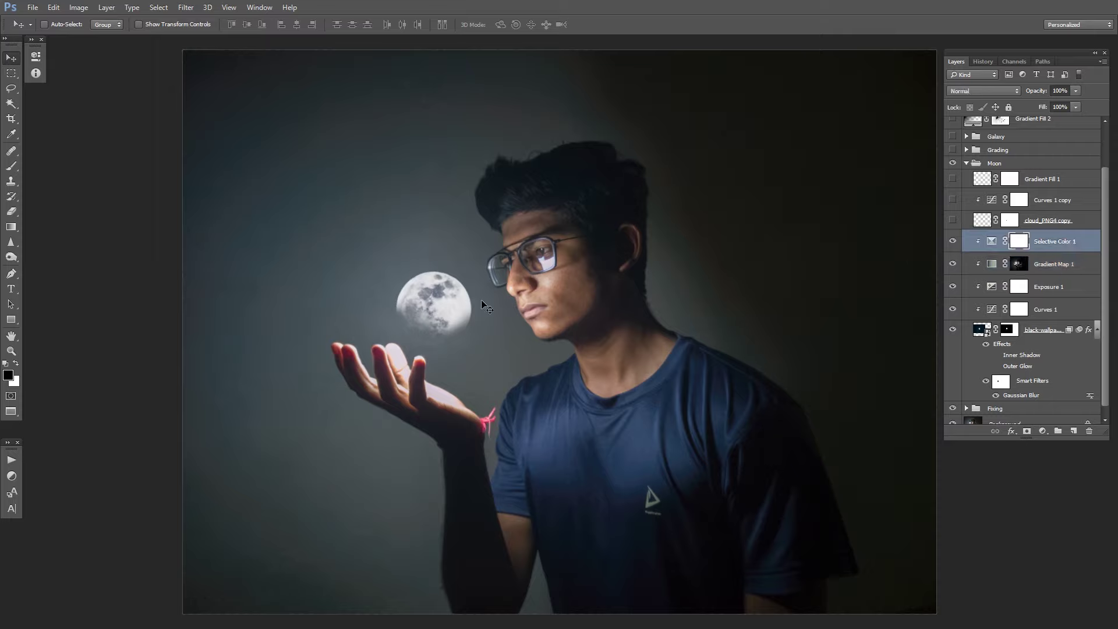
- Toggle the four moon adjustments off and on to compare, then select them all
mouse_move(953, 241)
left_mouse_down()
mouse_move(957, 309)
mouse_move(953, 241)
left_mouse_up()
mouse_move(953, 241)
left_mouse_down()
mouse_move(956, 312)
mouse_move(954, 242)
left_mouse_up()
left_click(1061, 313)
left_click(1061, 242, "shift")
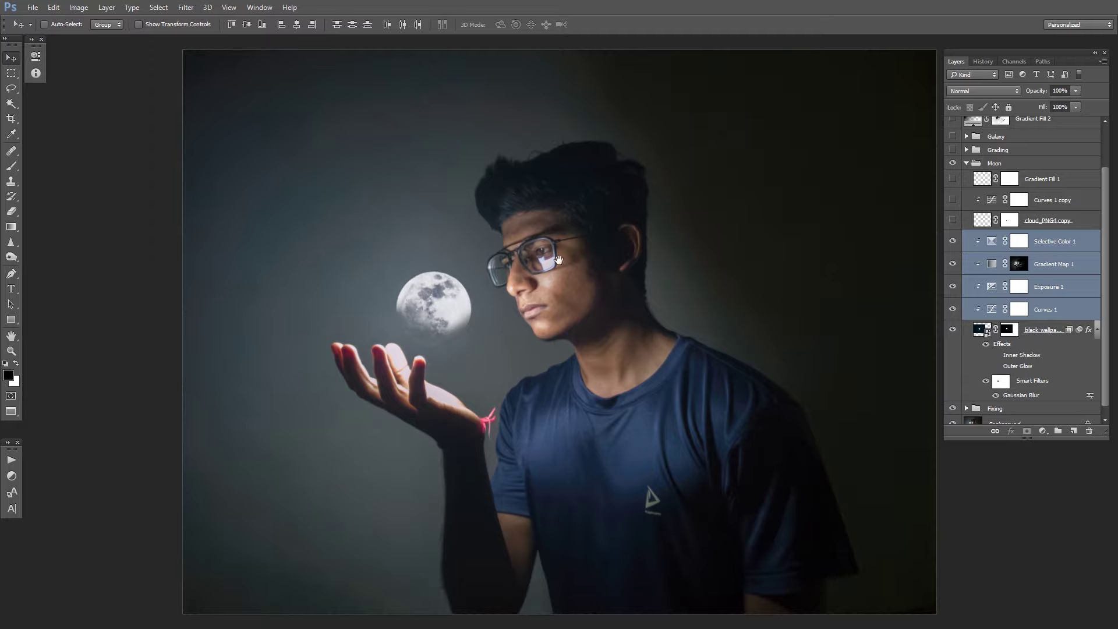
- Show the cloud_PNG4 copy clouds and the Curves 1 copy darkening adjustment
scroll(505, 283, "down", 3)
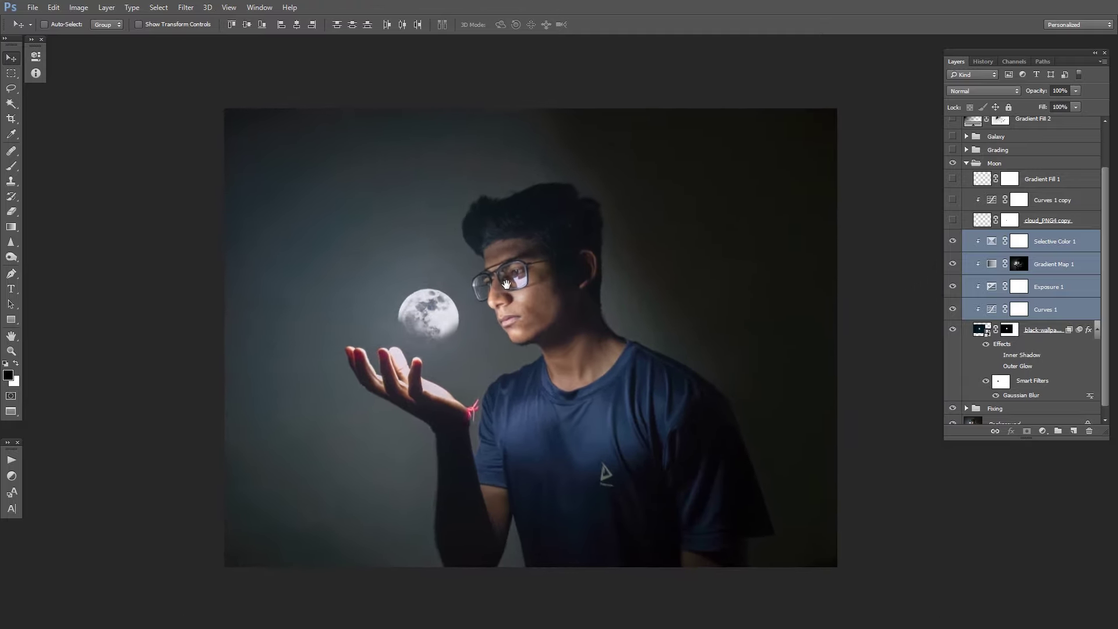
scroll(513, 300, "up", 3)
scroll(516, 308, "down", 3)
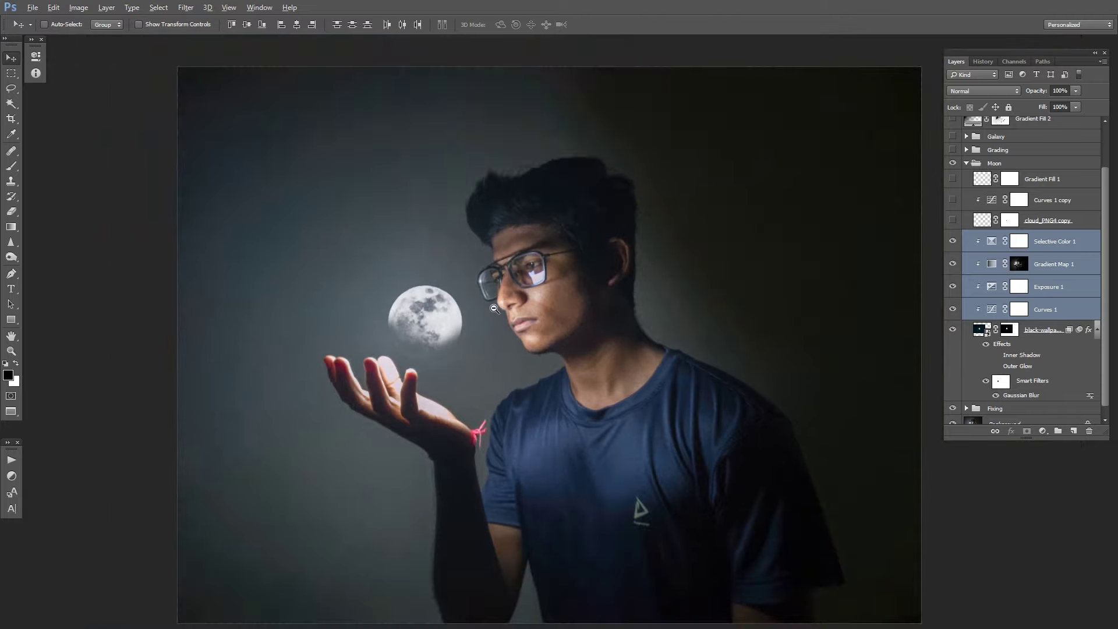
left_click(1080, 224)
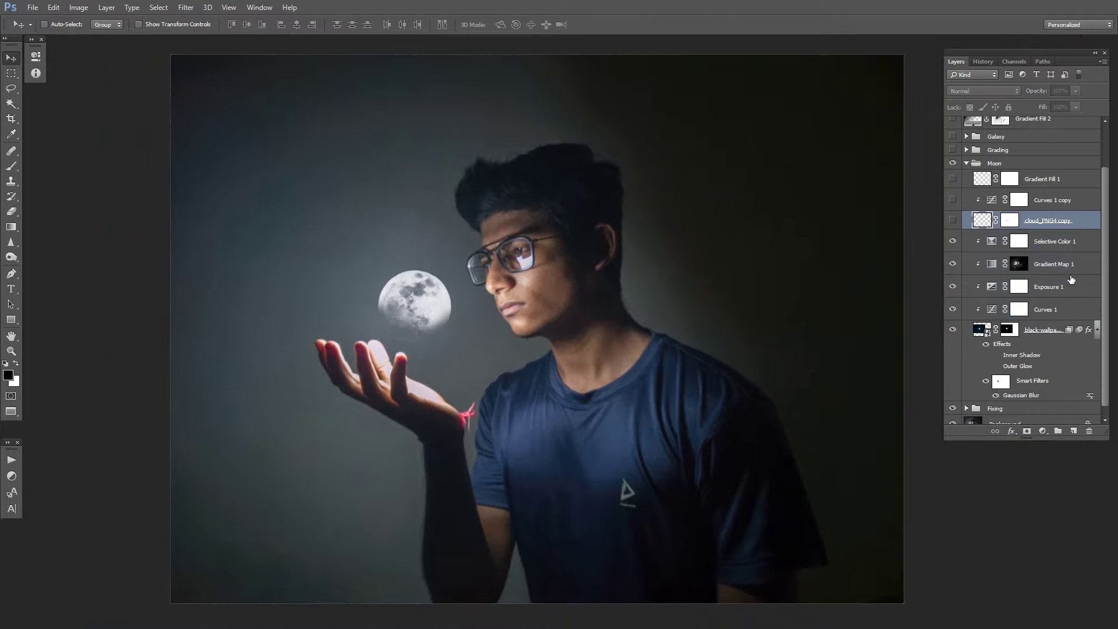
left_click(953, 221)
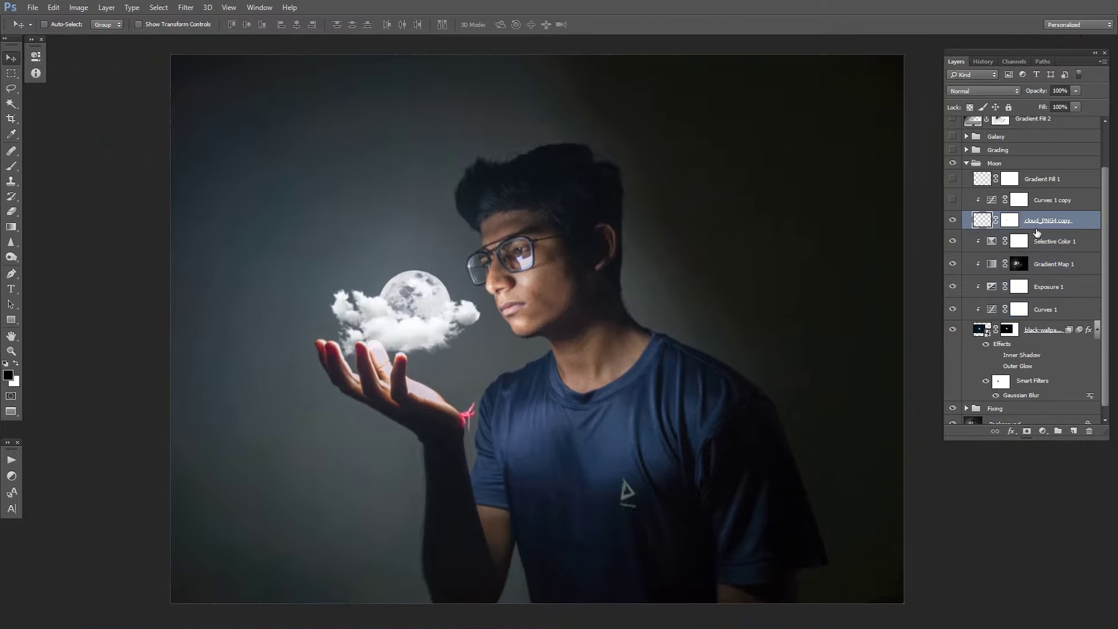
left_click(1062, 208)
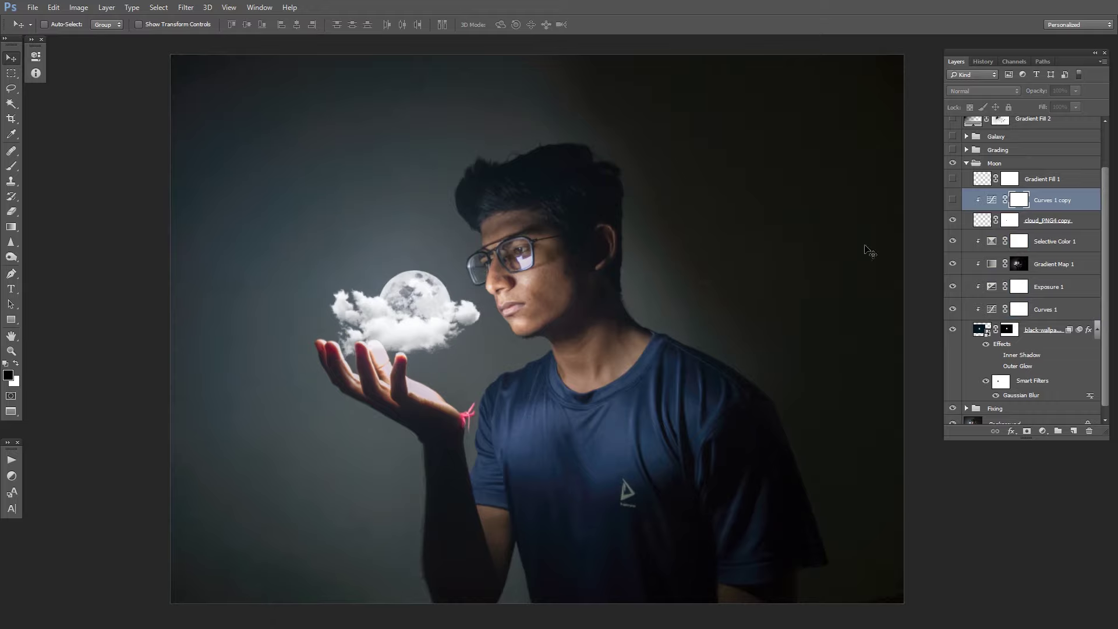
left_click(952, 201)
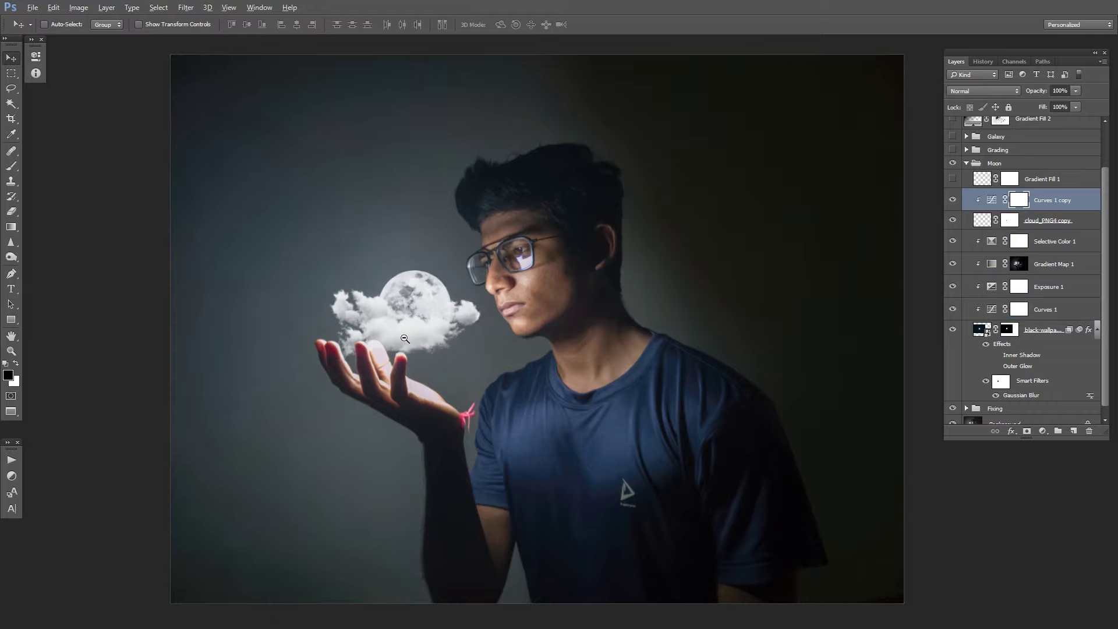
- Zoom in on the moon and turn on the Gradient Fill 1 glow around it
left_click_drag(420, 292, 458, 291)
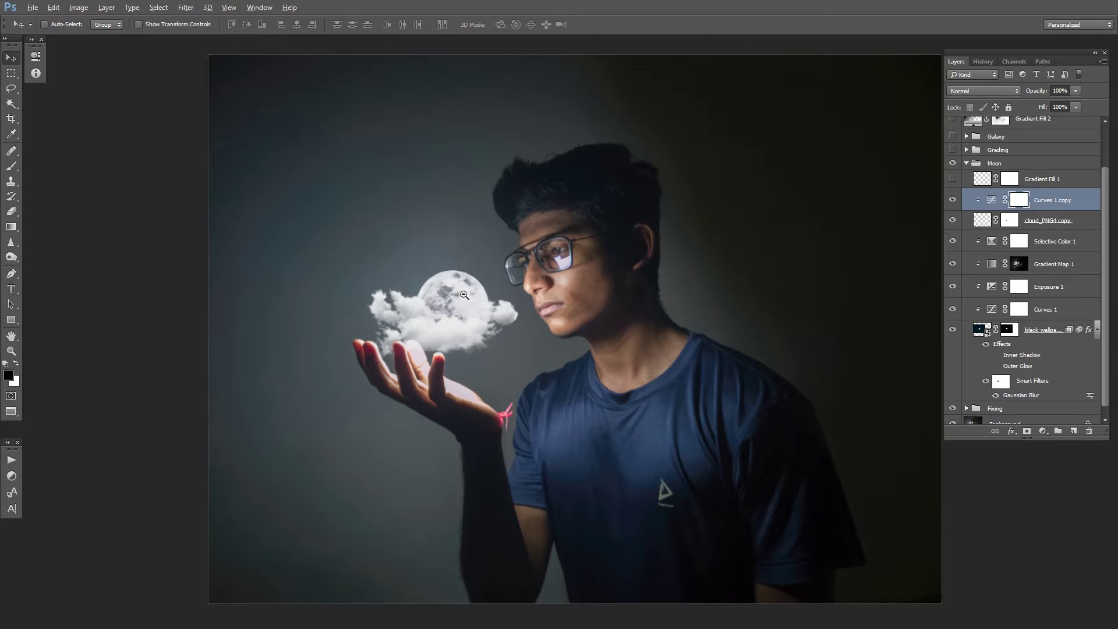
left_click(464, 295)
left_click(481, 295)
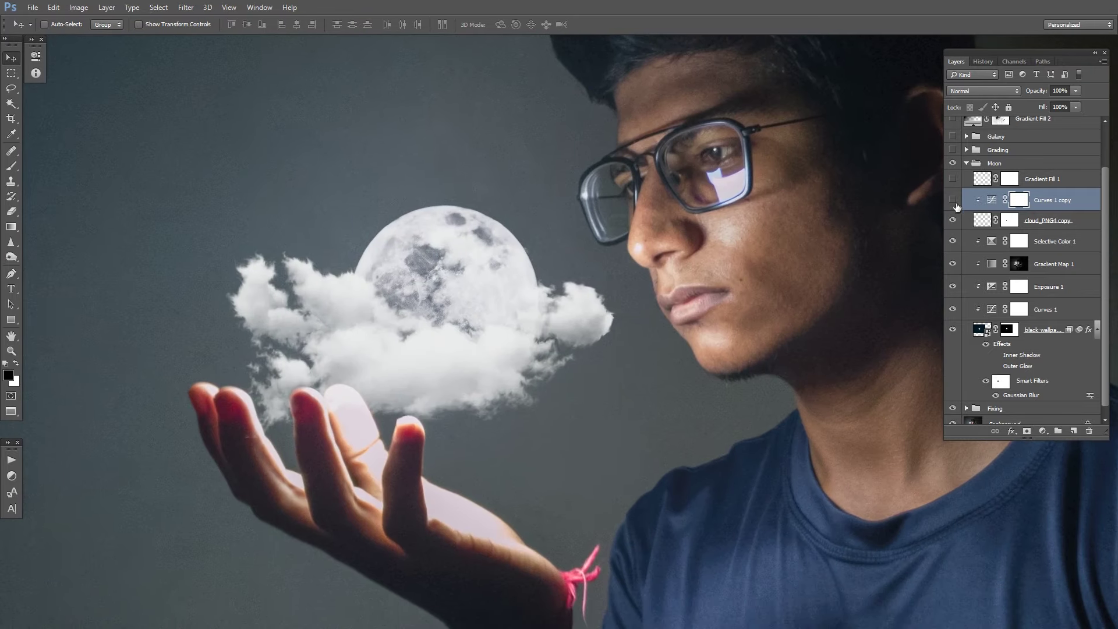
left_click(953, 329)
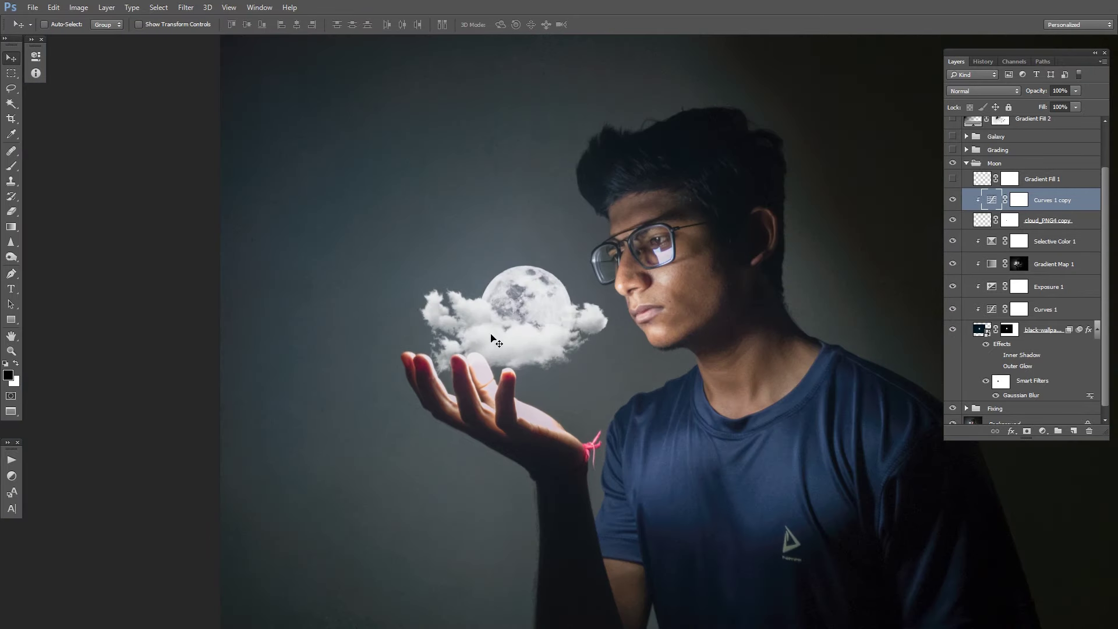
left_click(1062, 181)
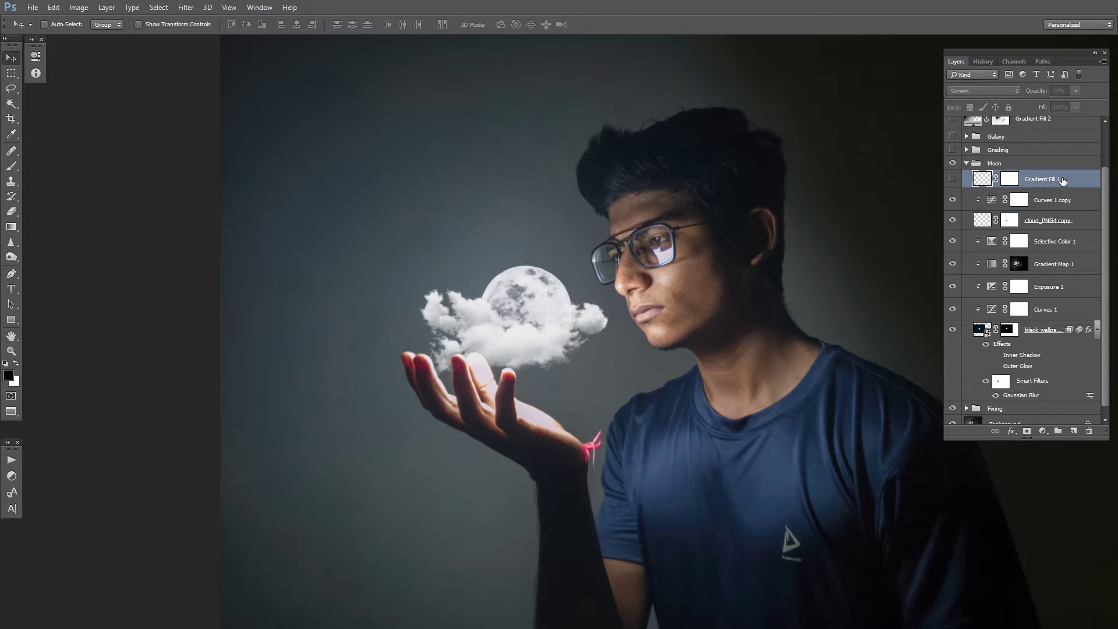
left_click(953, 178)
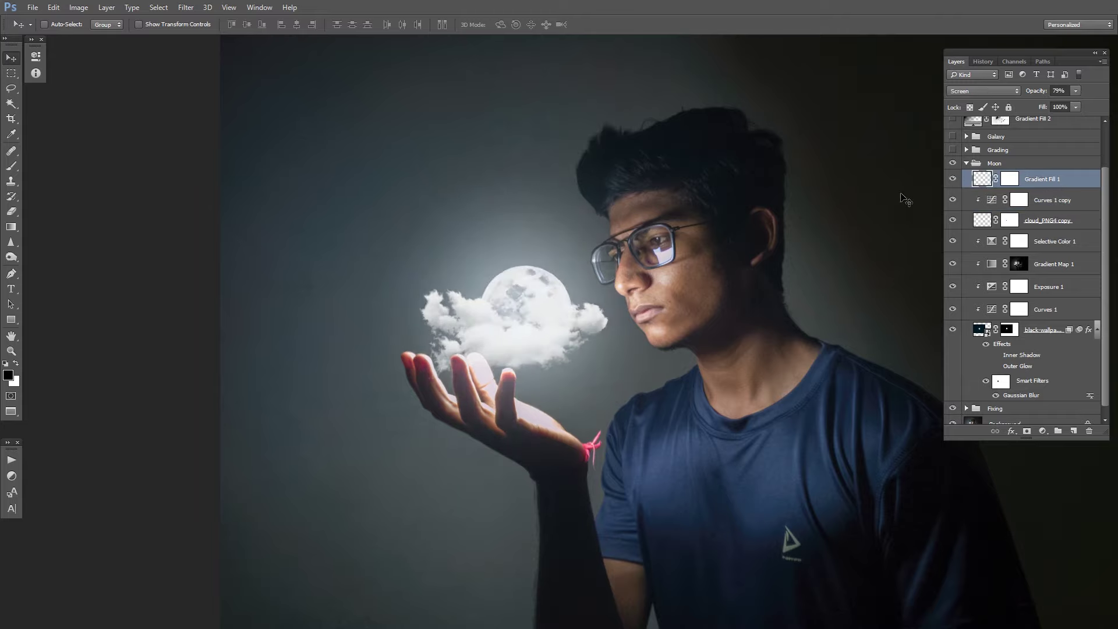
left_click(600, 278, "alt")
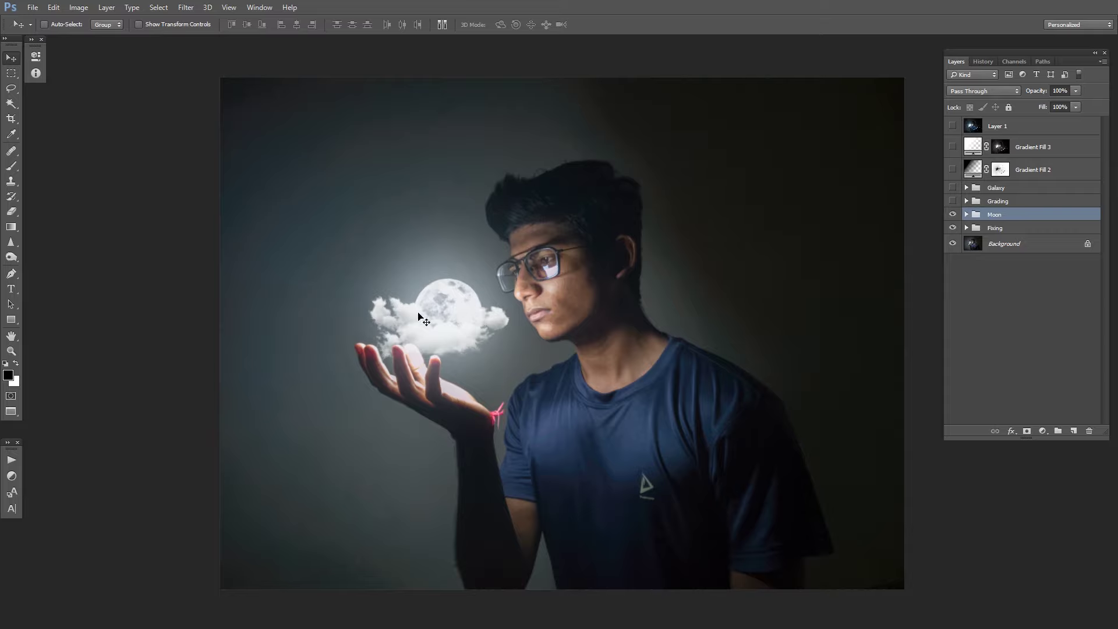
- Expand the Grading group and make it visible for the teal look
left_click(1008, 201)
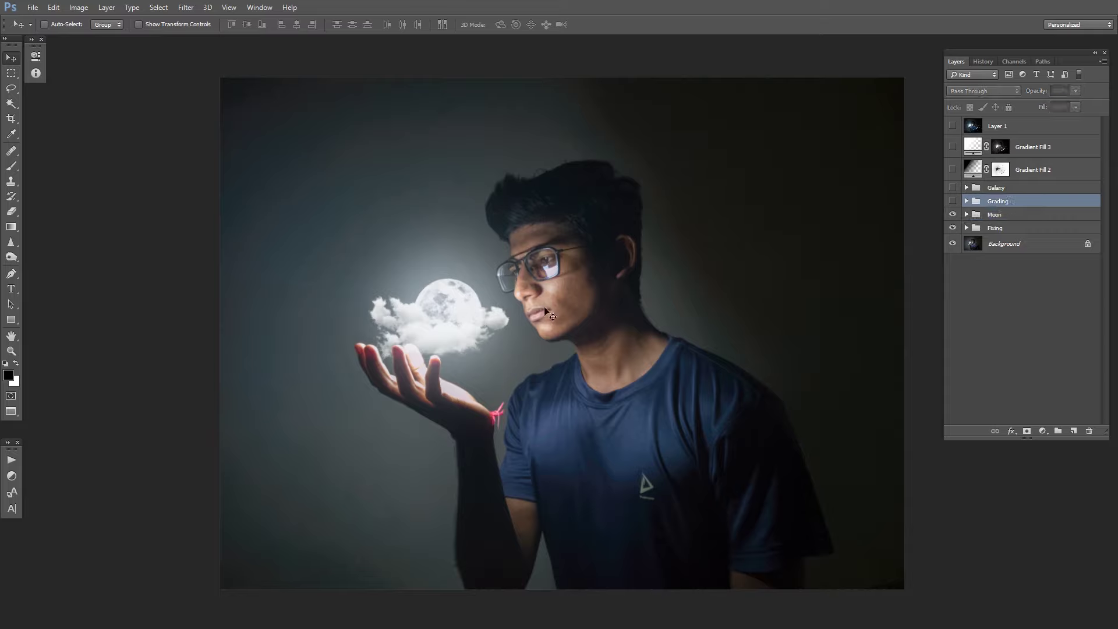
left_click(960, 212)
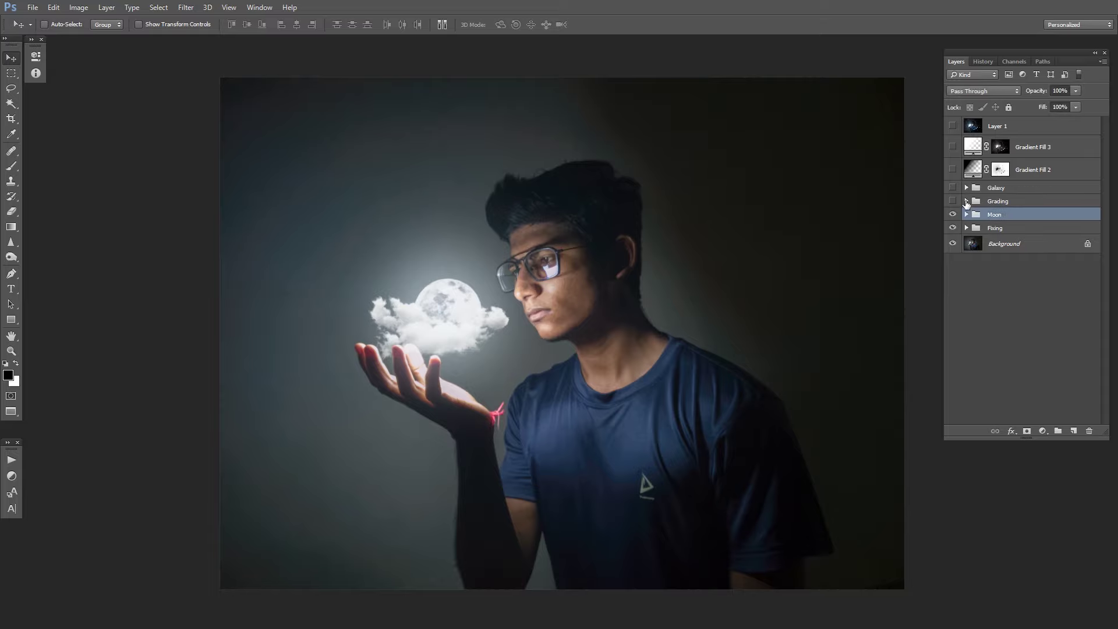
left_click(966, 201)
left_click(953, 201)
- Keep the F-8700-STD.3dl lookup table in the Color Lookup 1 adjustment
left_click(983, 290)
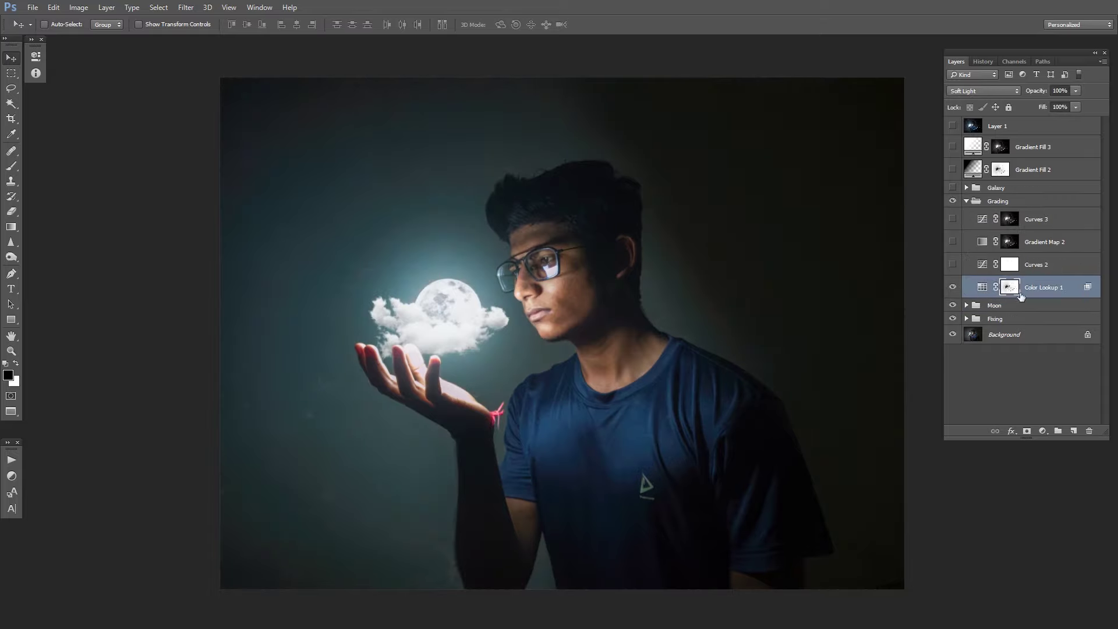
double_click(984, 290)
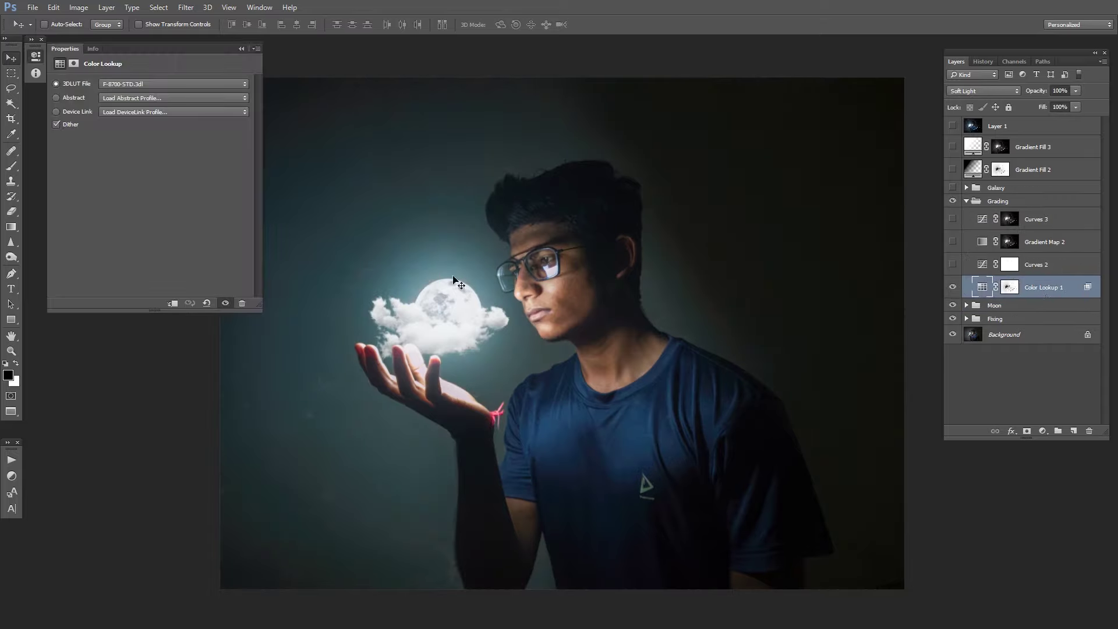
left_click(121, 98)
left_click(120, 84)
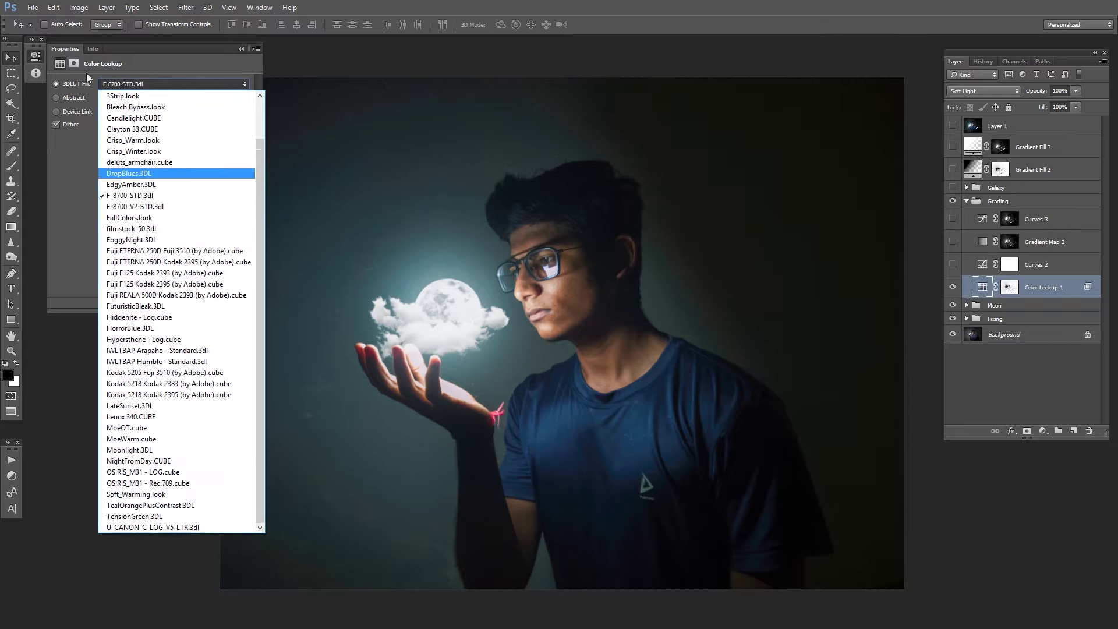
left_click(63, 70)
left_click(35, 56)
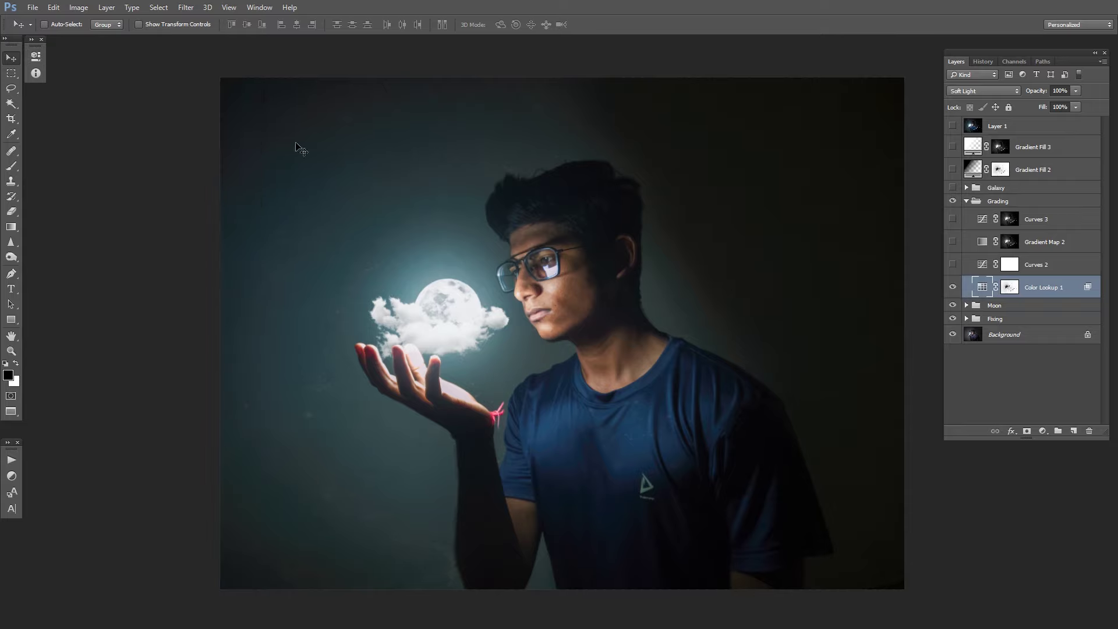
- Turn on the Curves 2, Gradient Map 2 and Curves 3 adjustments
left_click(1042, 266)
left_click(952, 264)
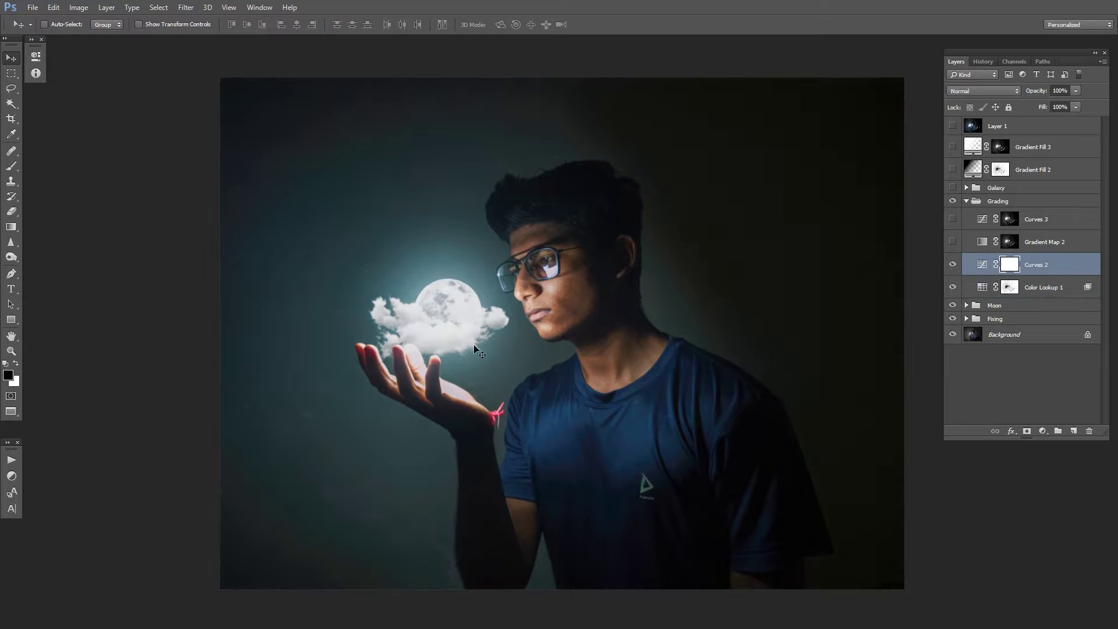
left_click(1058, 245)
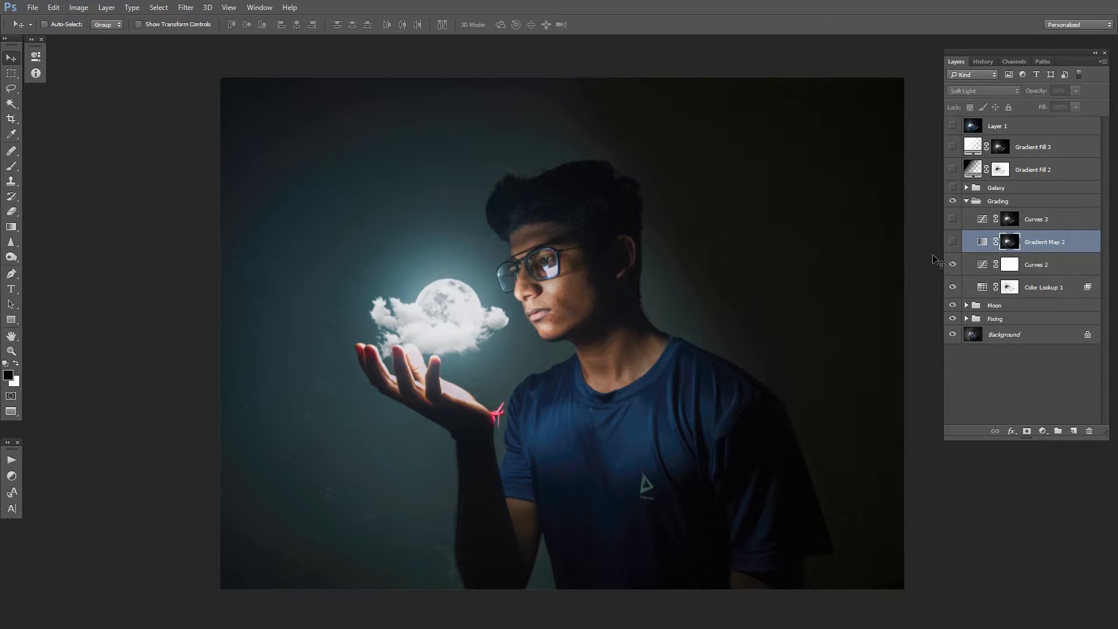
left_click(953, 241)
left_click(1062, 221)
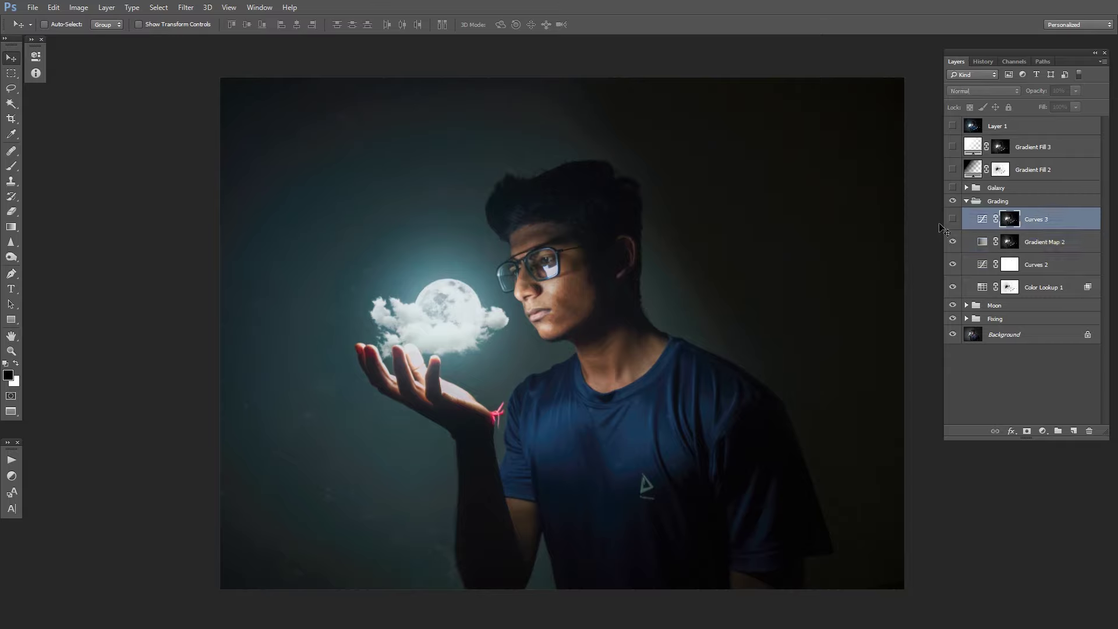
left_click(953, 219)
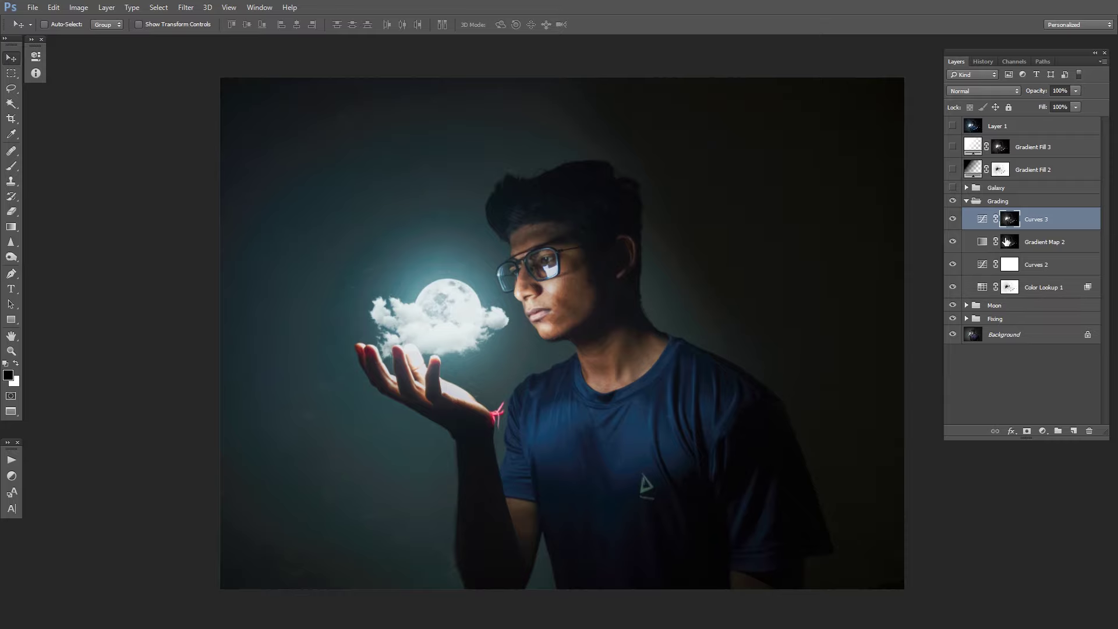
- Collapse the Grading group and toggle it off and on to compare
left_click(966, 201)
left_click(953, 201)
left_click(953, 201)
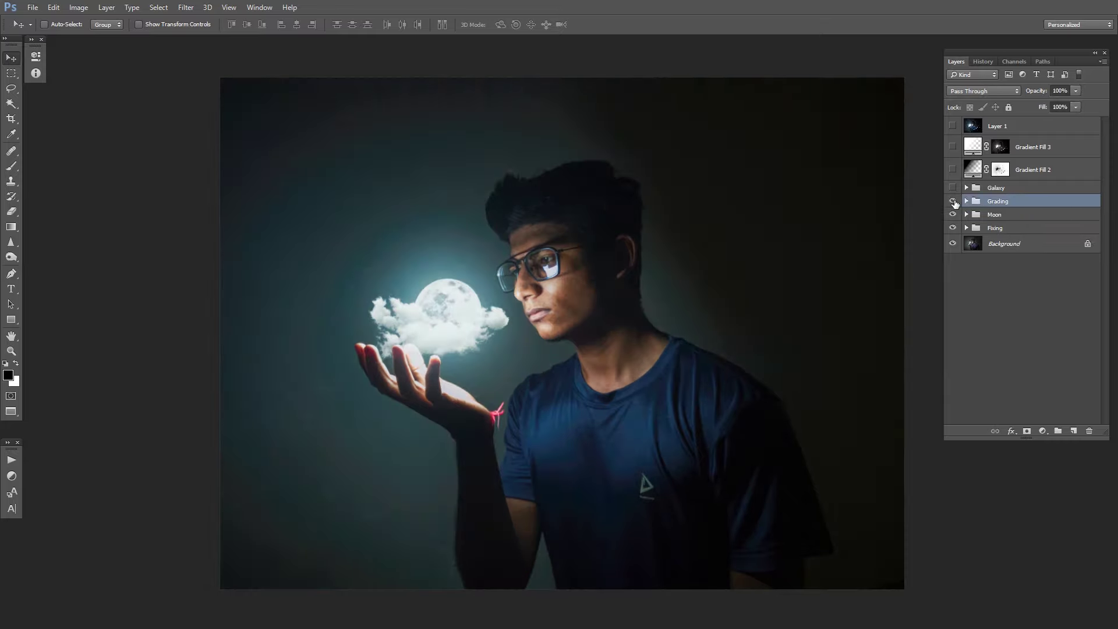
- Expand the Galaxy group and hide its Curves 4 and bright stars layers
left_click(953, 200)
left_click(952, 201)
left_click(966, 188)
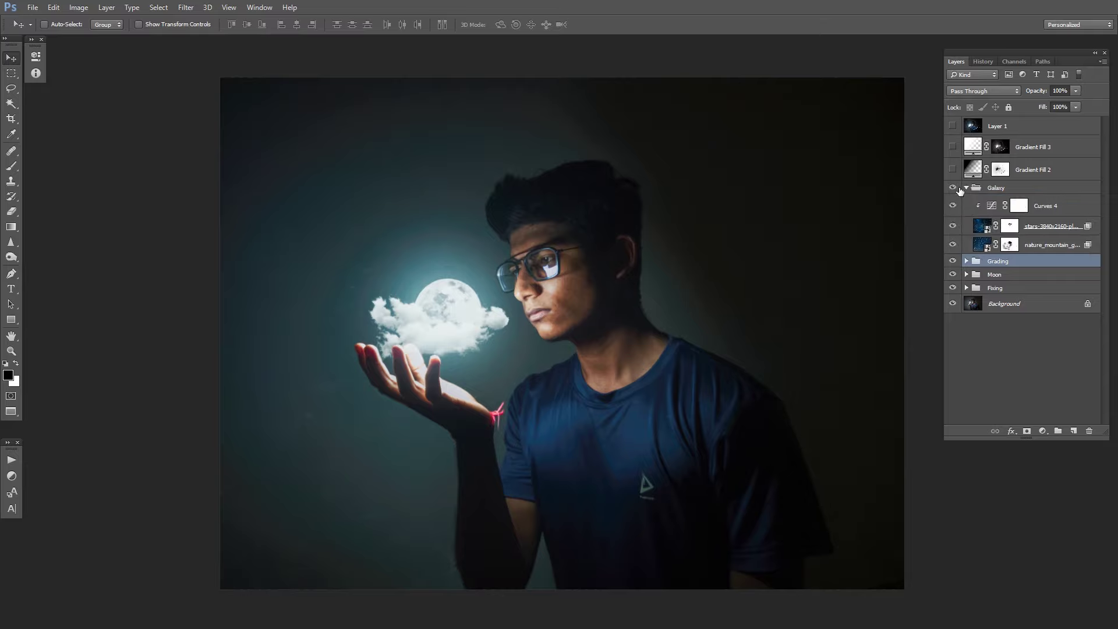
left_click(952, 206)
left_click(953, 226)
- Compare the lower star layer on and off, then show the bright star overlay
left_click(1046, 246)
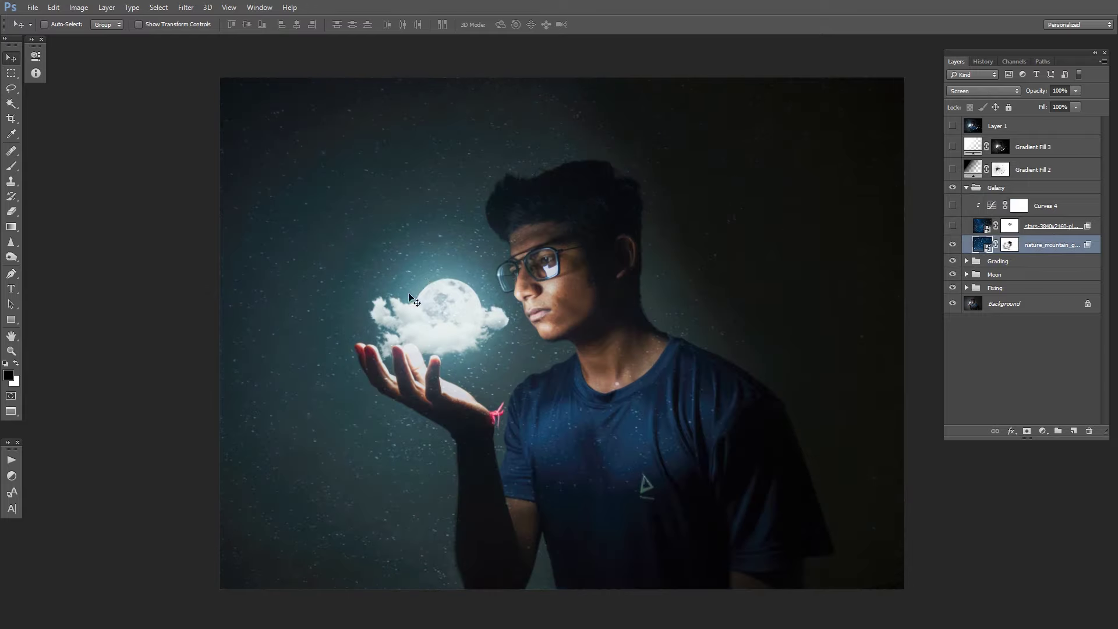
left_click(953, 245)
left_click(953, 244)
left_click(1048, 226)
left_click(953, 226)
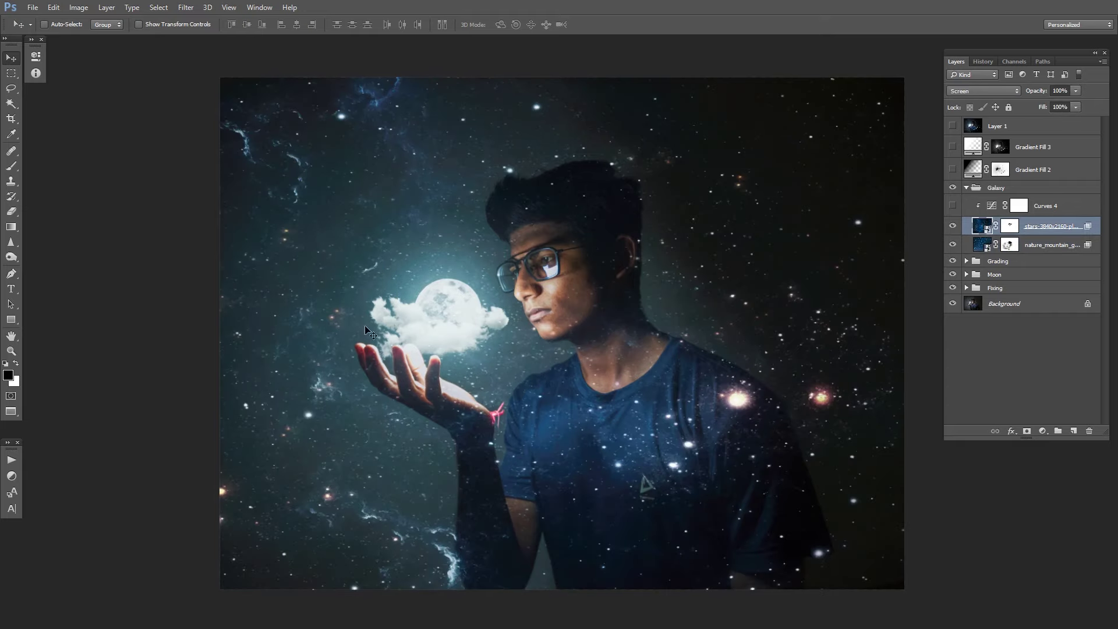
- Turn Curves 4 back on, collapse the Galaxy group and toggle it to compare
left_click(1052, 207)
left_click(953, 206)
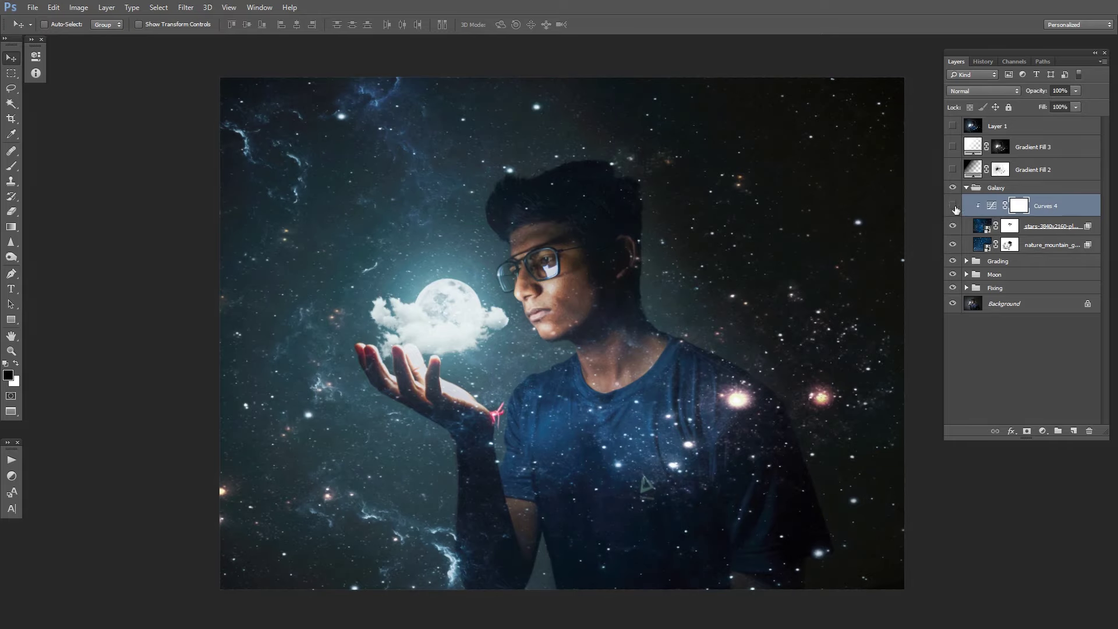
left_click(952, 206)
left_click(970, 188)
left_click(966, 188)
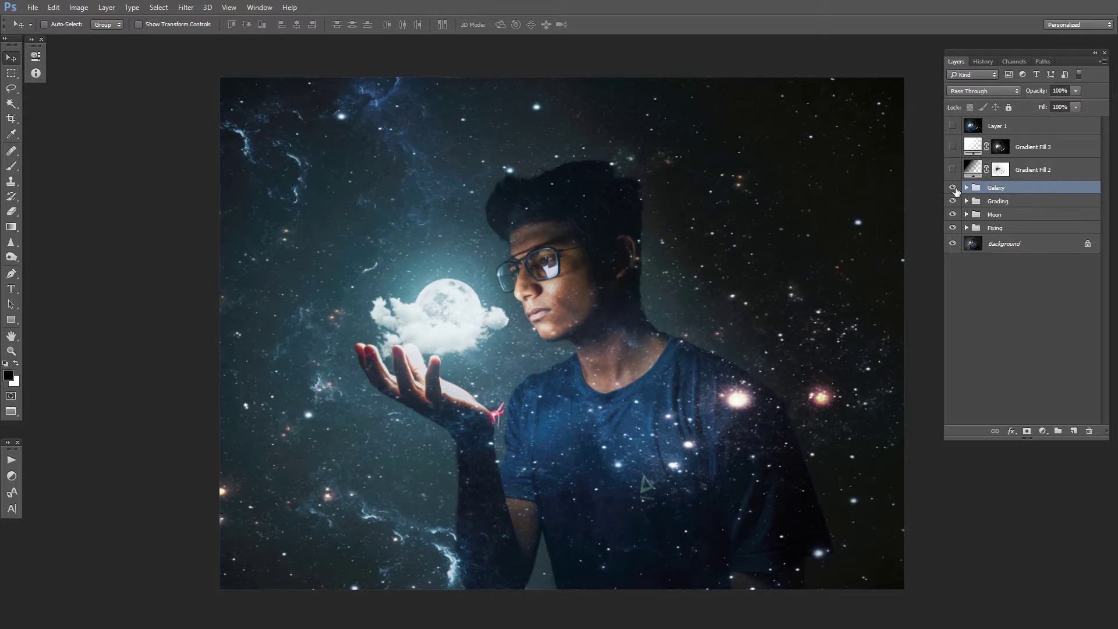
left_click(953, 188)
left_click(953, 188)
- Turn on the Gradient Fill 2 darkening and the Gradient Fill 3 overlay
left_click(954, 188)
left_click(954, 188)
left_click(1055, 169)
left_click(952, 170)
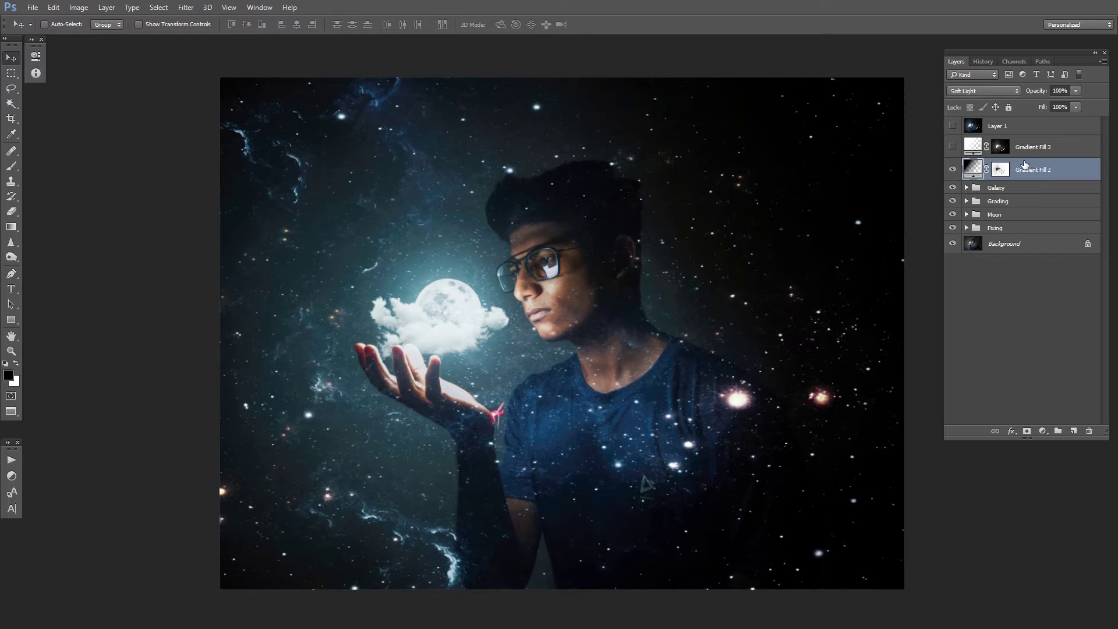
left_click(1040, 147)
left_click(953, 149)
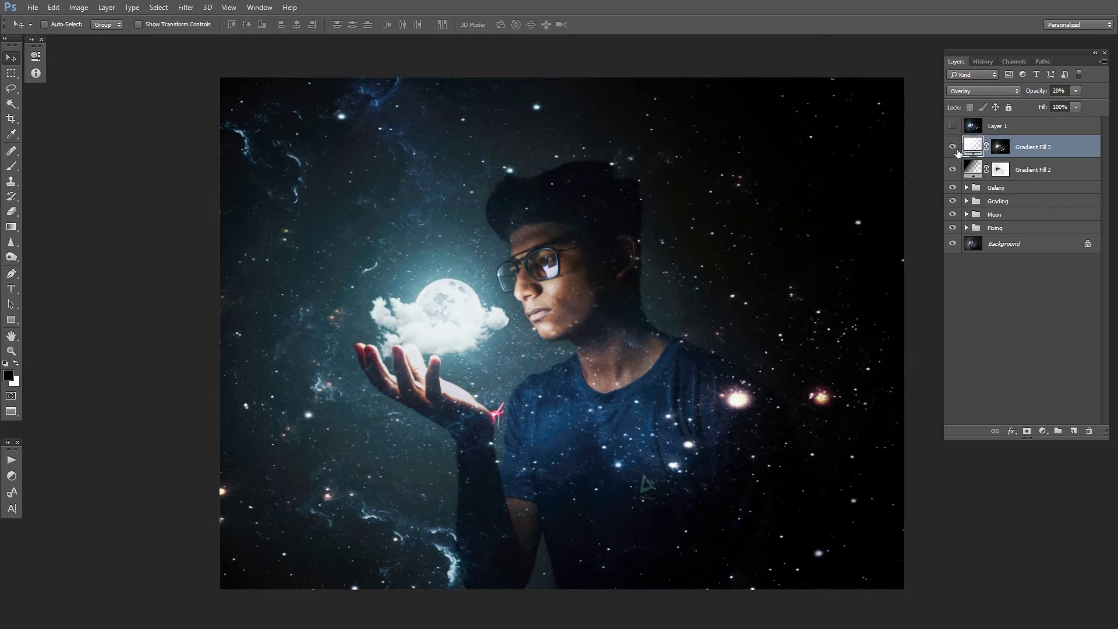
- Show and select Layer 1, then hide Gradient Fill 3
left_click(953, 126)
left_click(1007, 124)
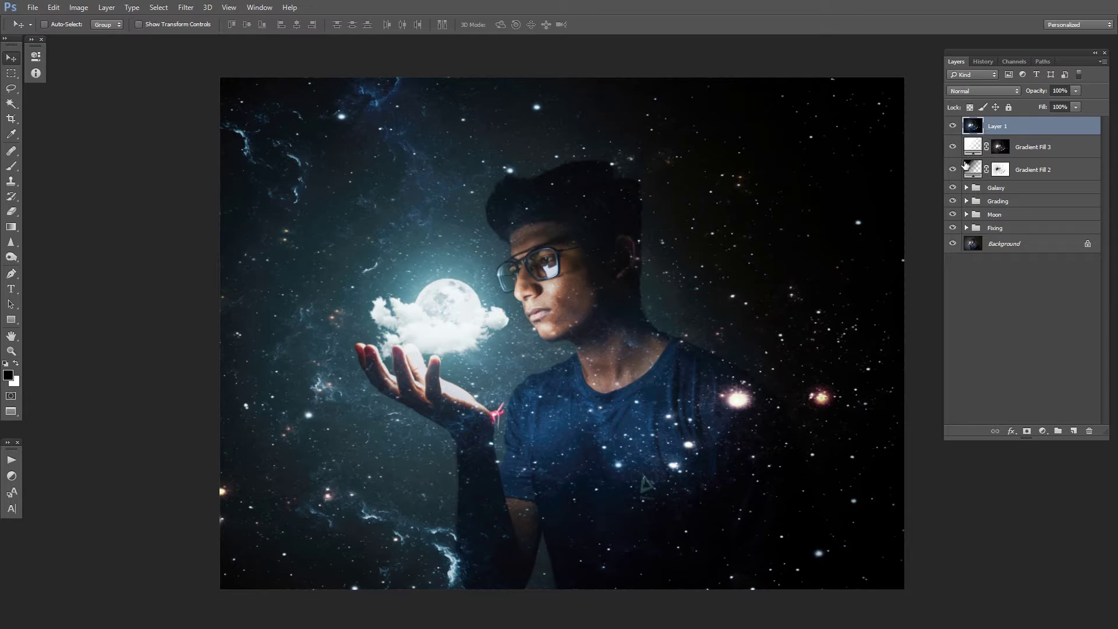
left_click(952, 147)
- Hide Layer 1, then show the Fixing, Moon and Grading groups in turn
left_click(953, 125)
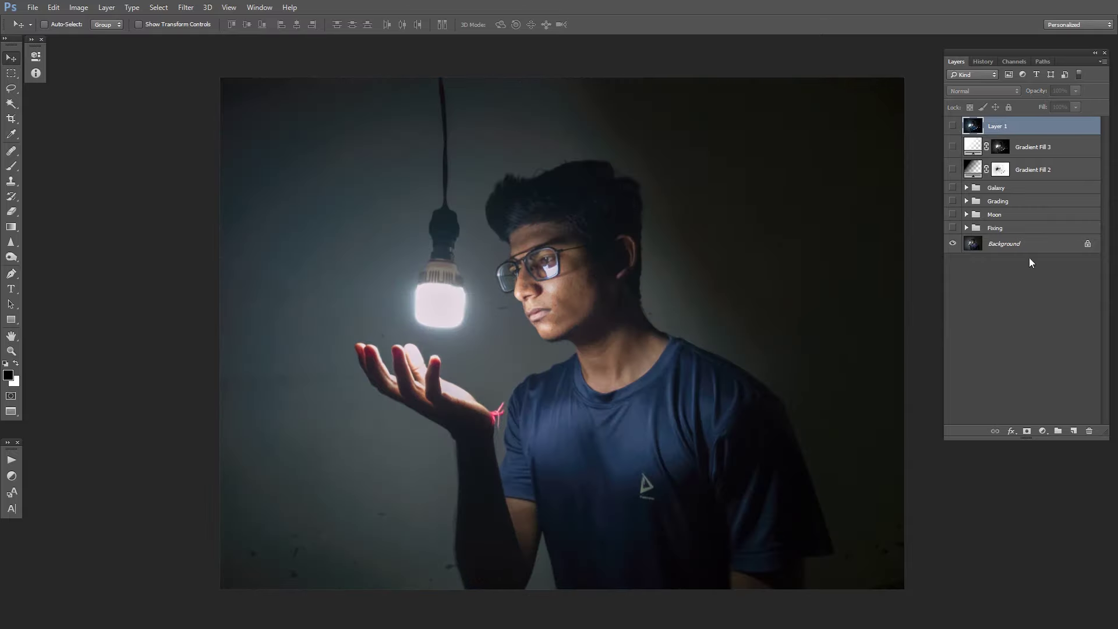
left_click(953, 228)
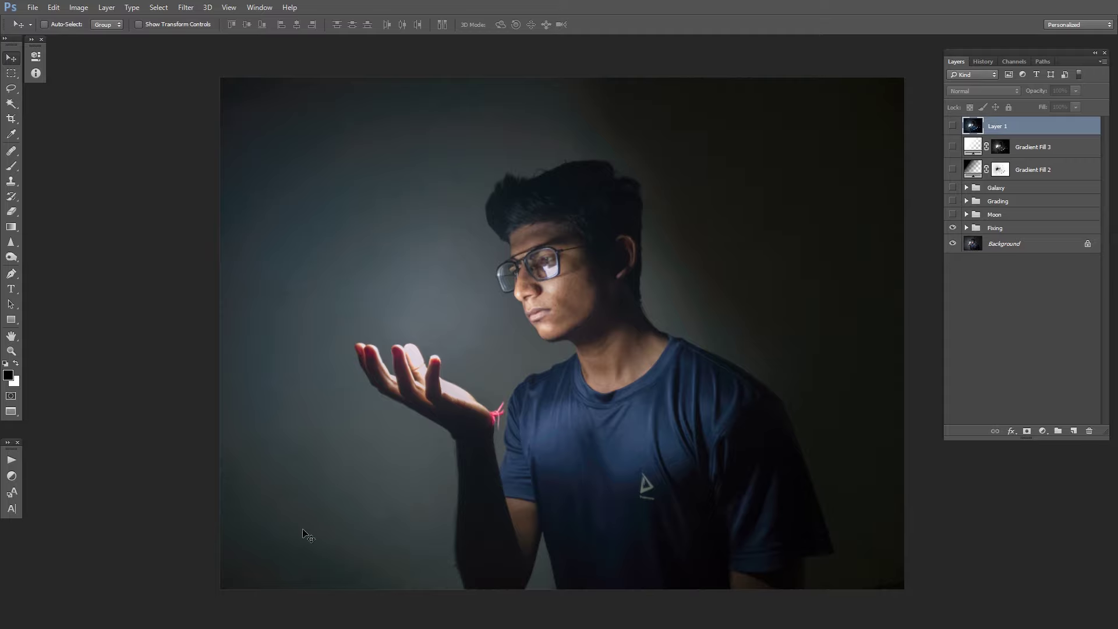
left_click(1005, 213)
left_click(953, 215)
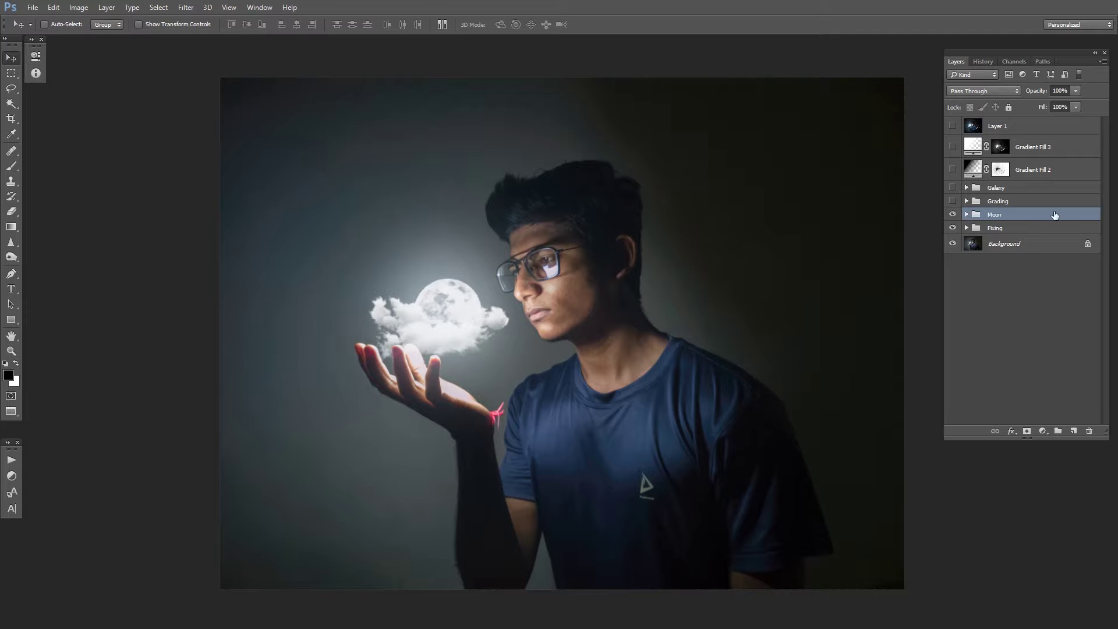
left_click(1011, 201)
left_click(952, 201)
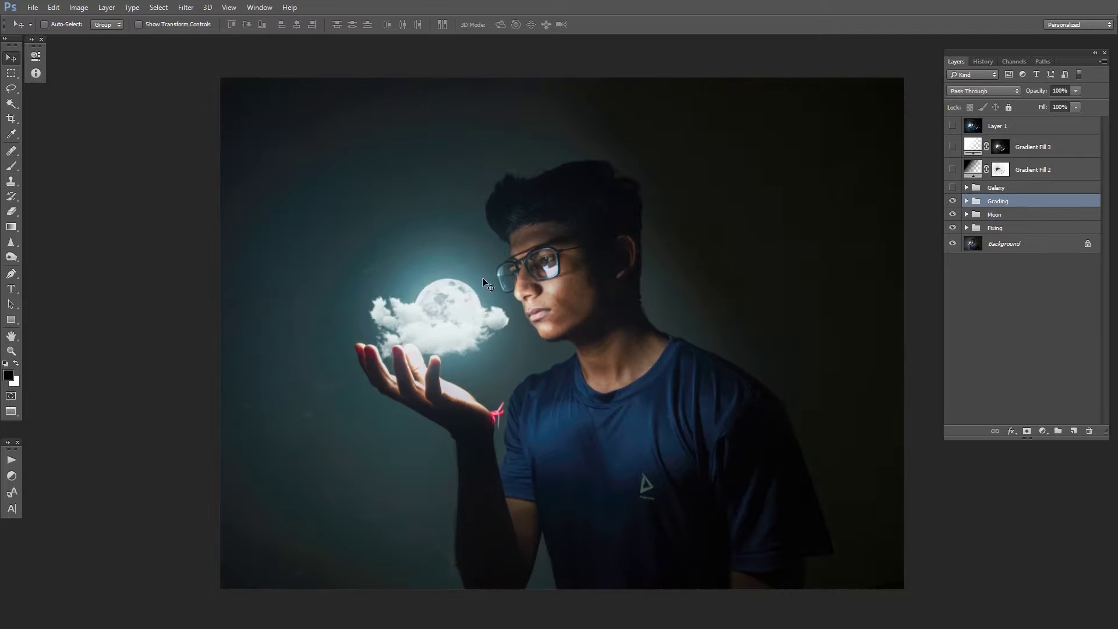
- Show the Galaxy group, Gradient Fill 2, Gradient Fill 3 and Layer 1
left_click(993, 187)
left_click(953, 188)
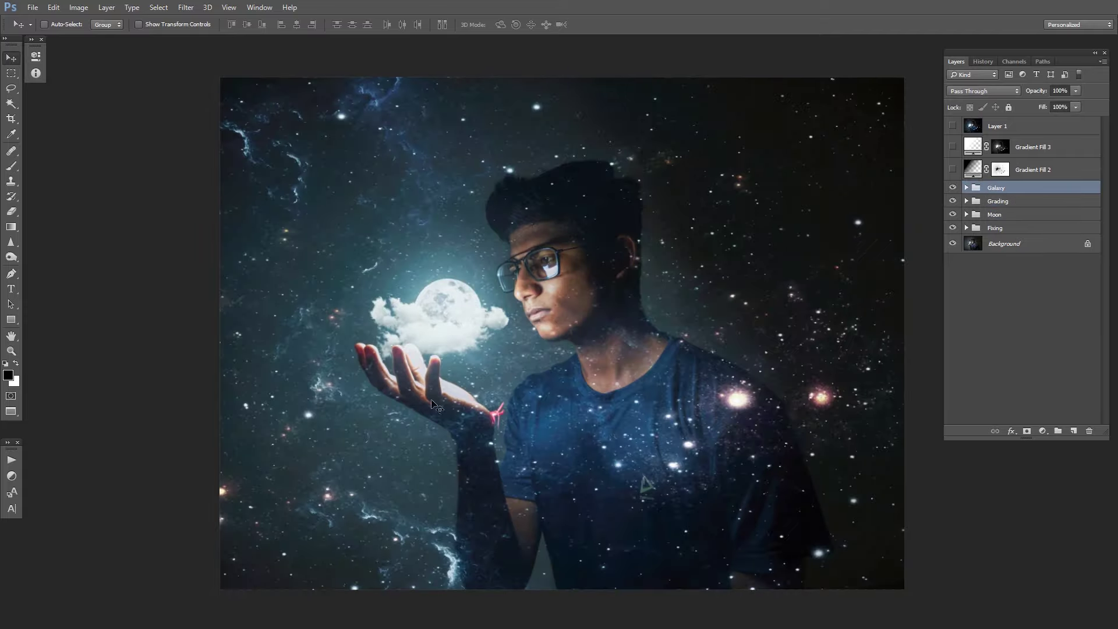
left_click(1055, 168)
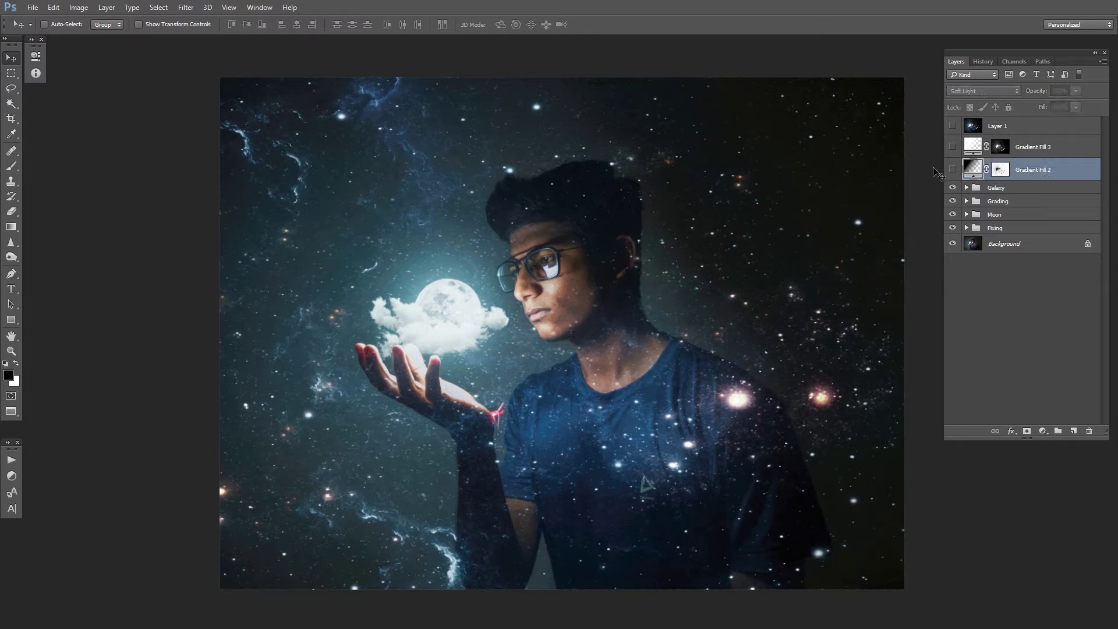
left_click(953, 170)
left_click(953, 146)
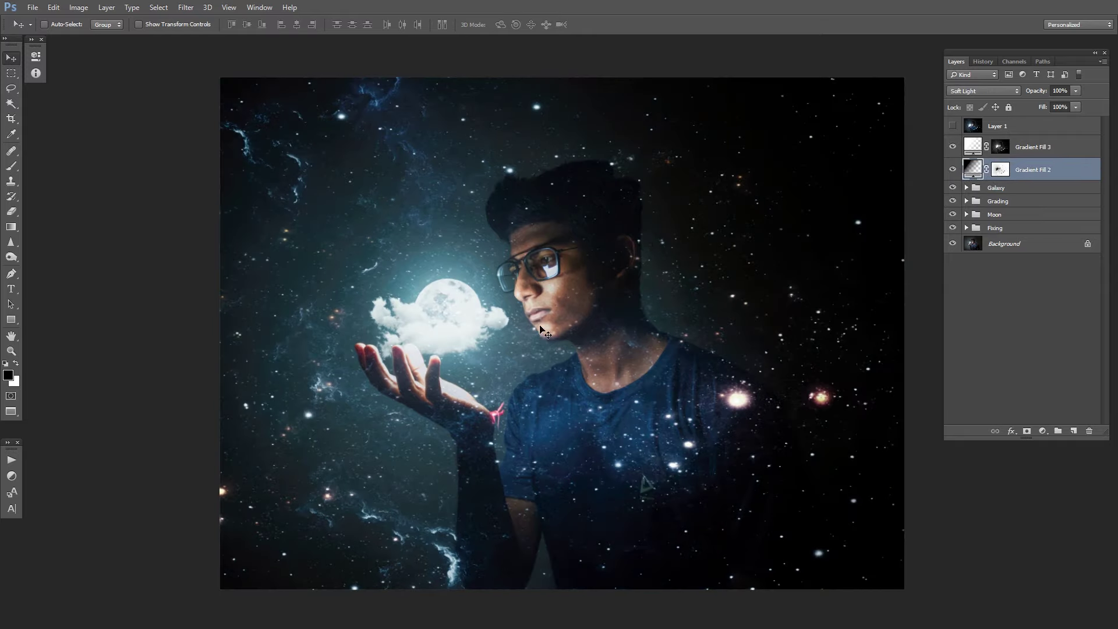
left_click(952, 126)
left_click(1003, 126)
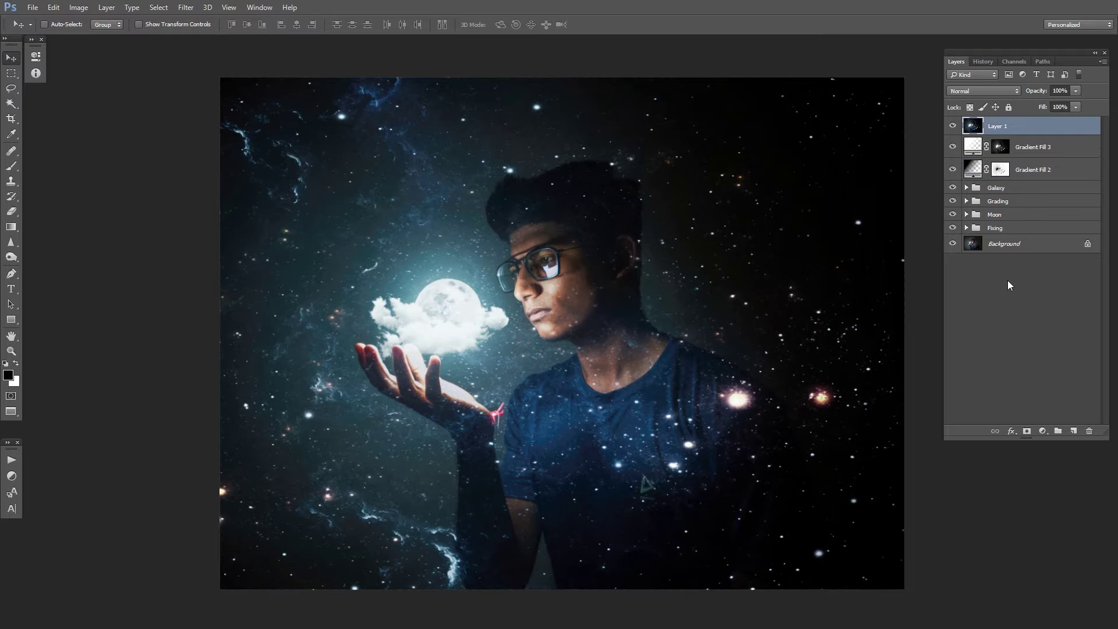